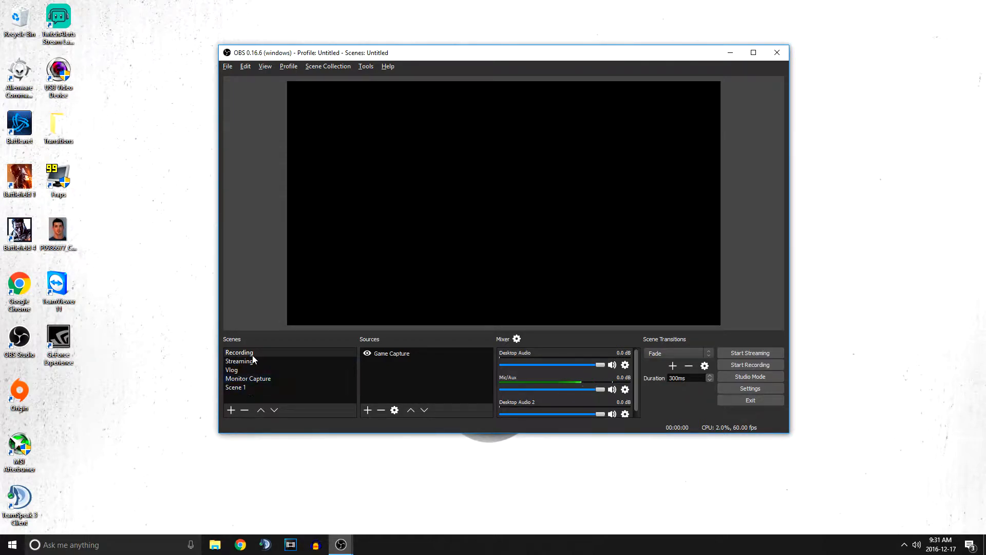
- Delete the scene named Scene 1 and confirm its removal
click(234, 387)
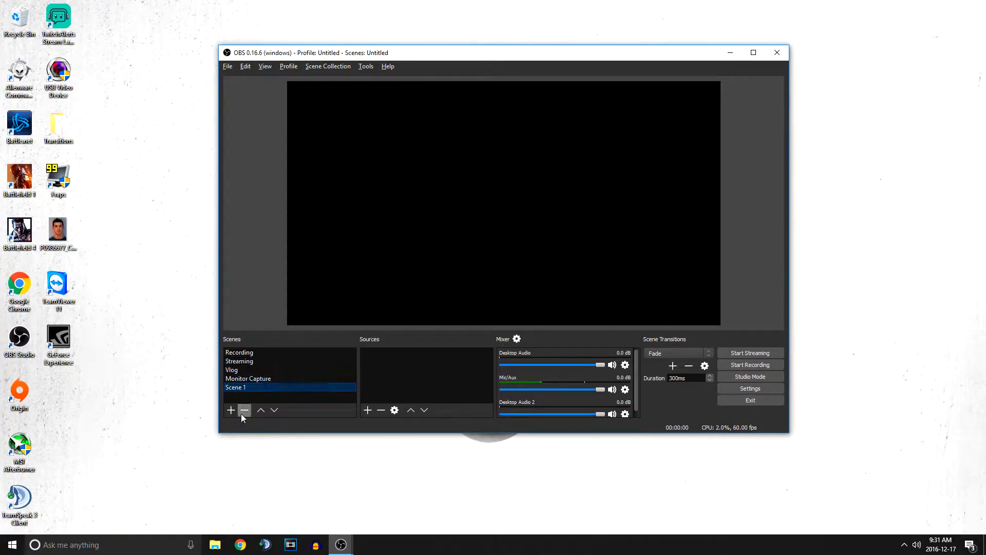
click(244, 410)
click(528, 257)
- Add a new scene named Gaming to the scene list
click(247, 352)
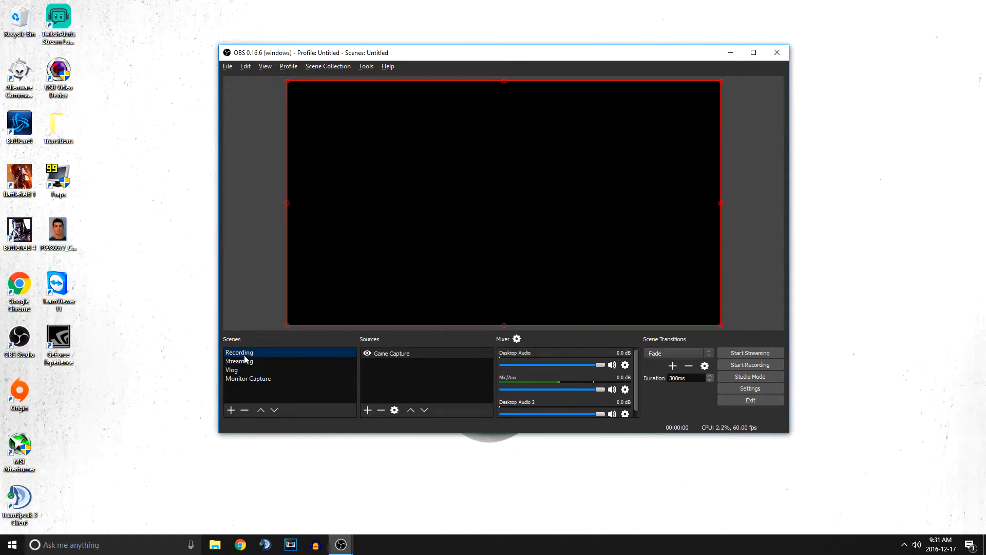
click(231, 409)
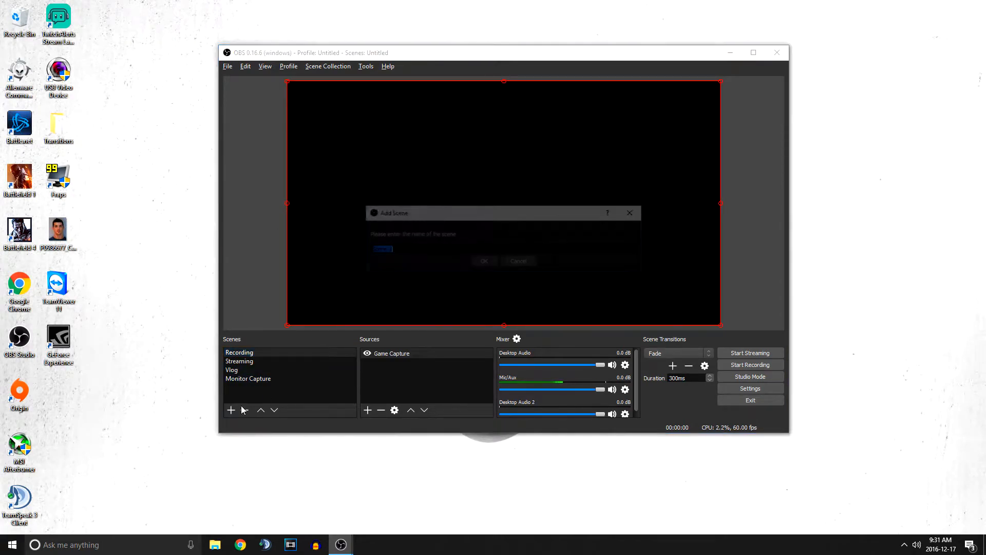
text(Gaming)
click(484, 262)
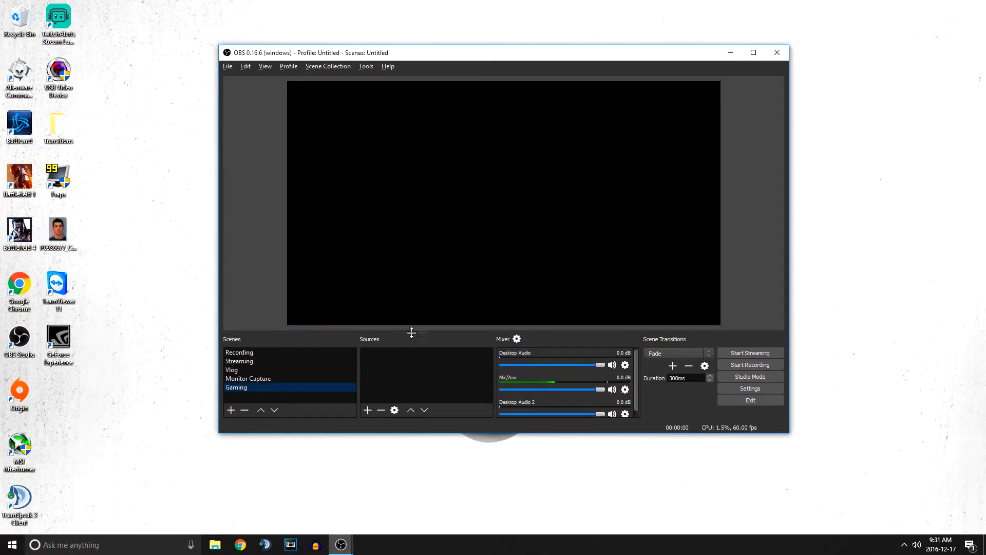
- Add a new Game Capture source with the default name to the Gaming scene
click(370, 408)
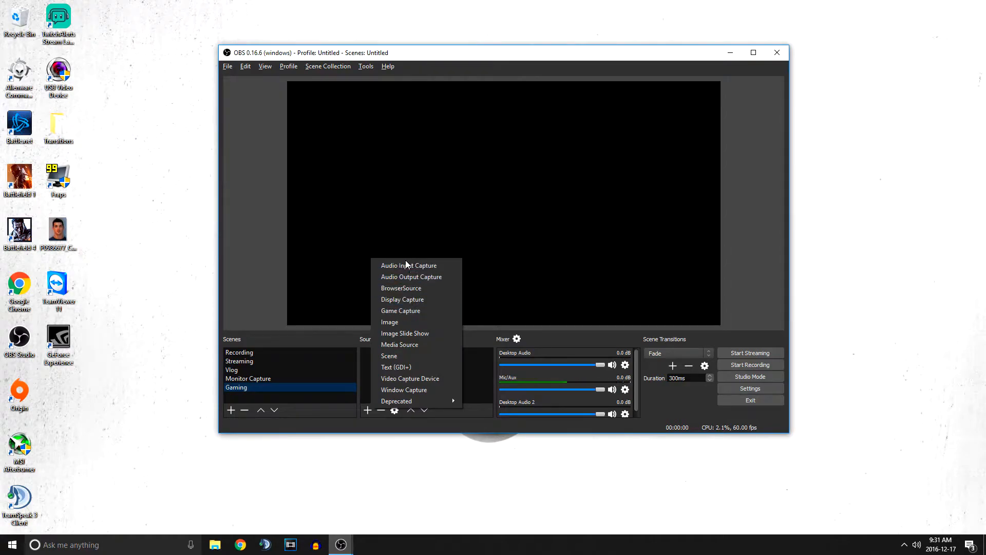
click(418, 313)
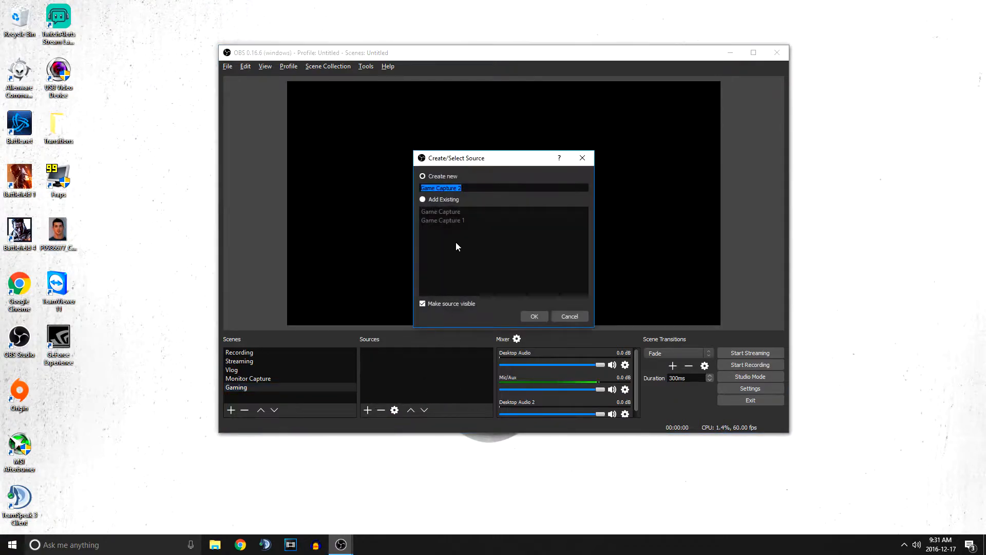
click(531, 318)
- Set the game capture mode to Capture any fullscreen application, go through its remaining options and accept the properties
click(436, 297)
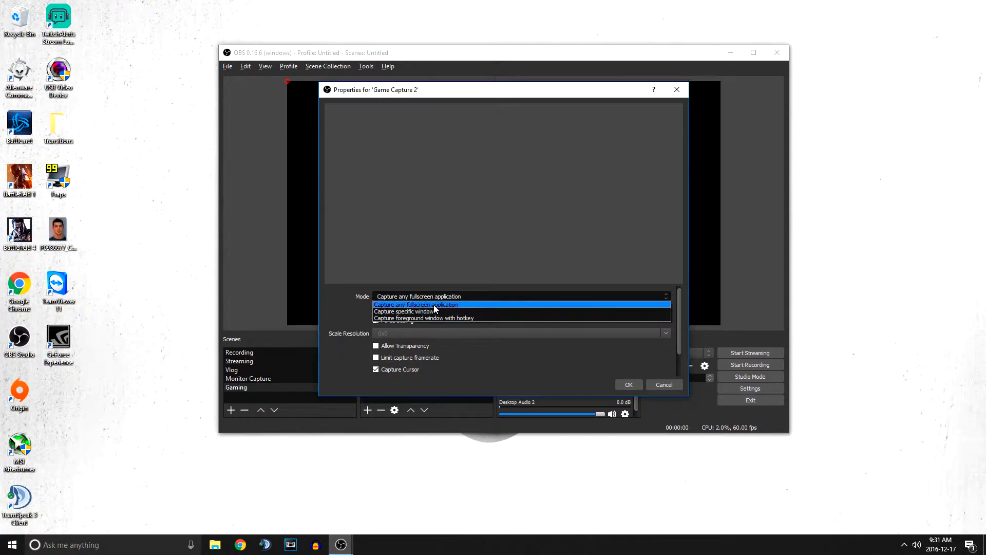
click(434, 304)
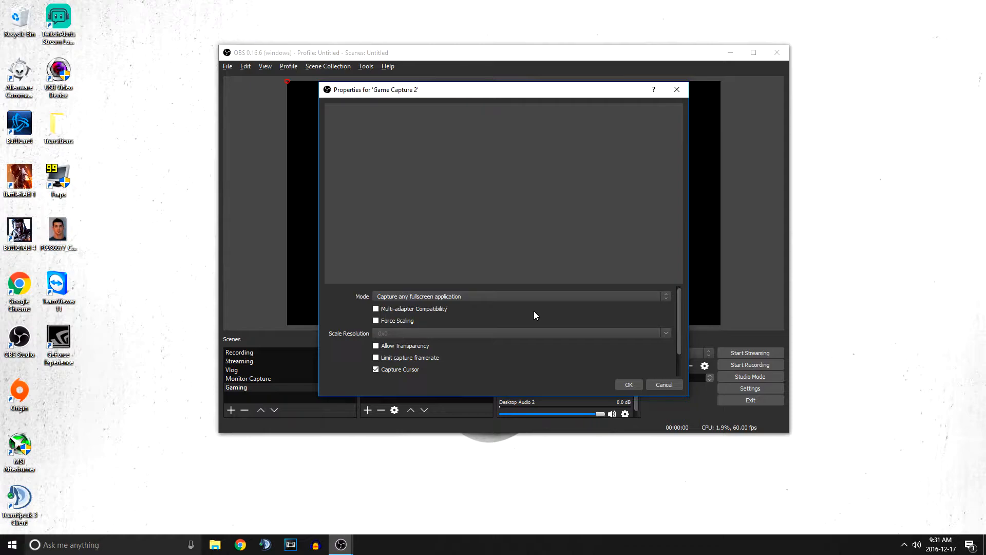
drag(679, 322, 680, 298)
drag(678, 321, 678, 348)
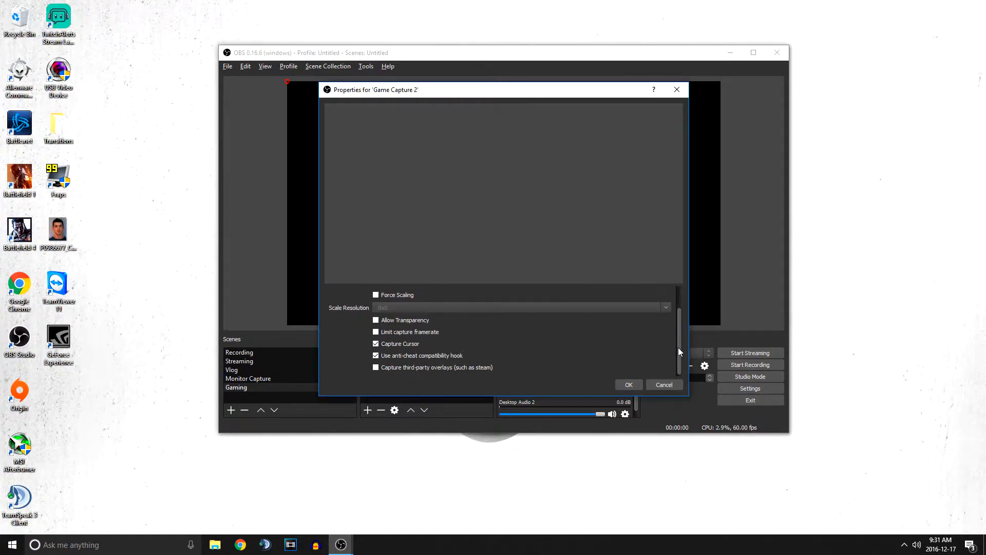
click(375, 356)
drag(680, 343, 679, 302)
click(628, 385)
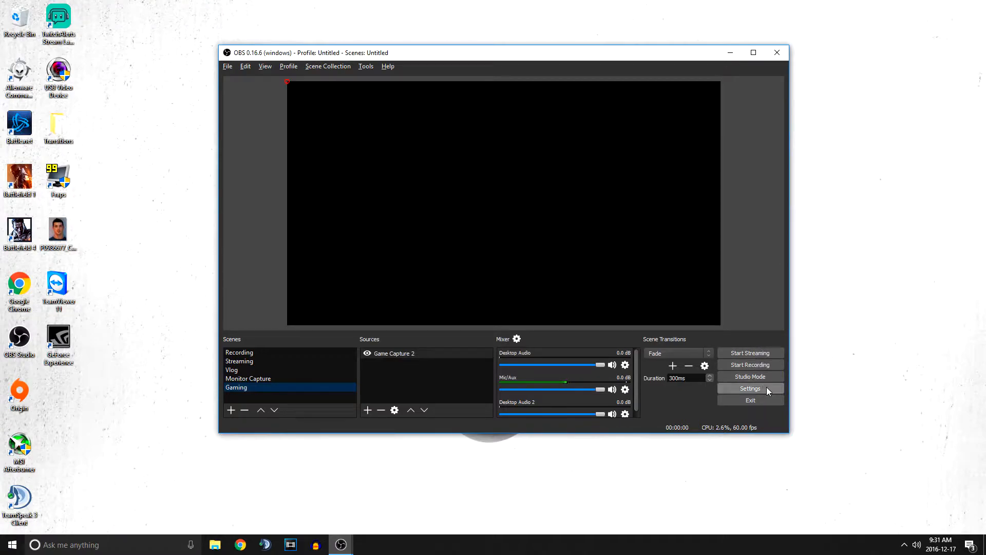
- Open the output settings, compare the Simple mode and set the output mode to Advanced
click(767, 389)
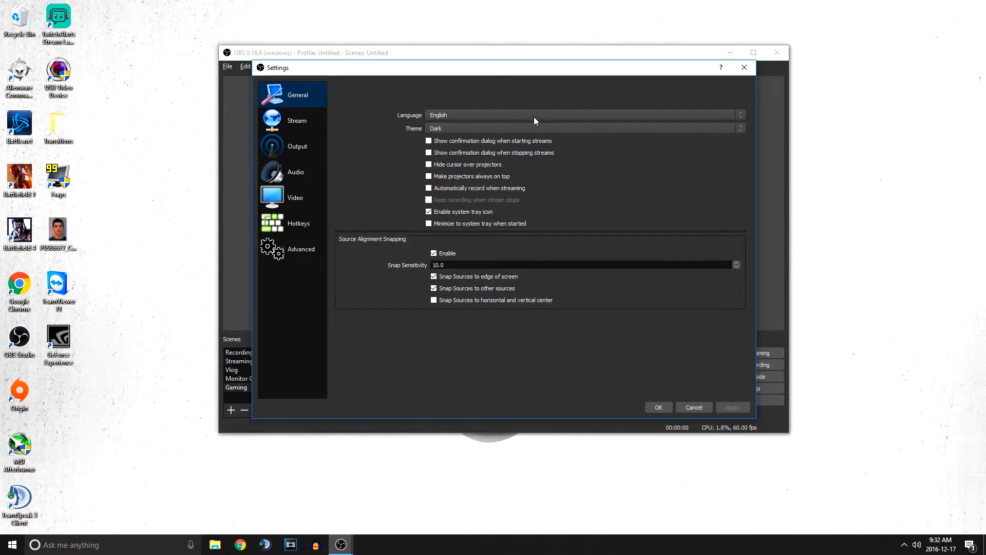
click(290, 120)
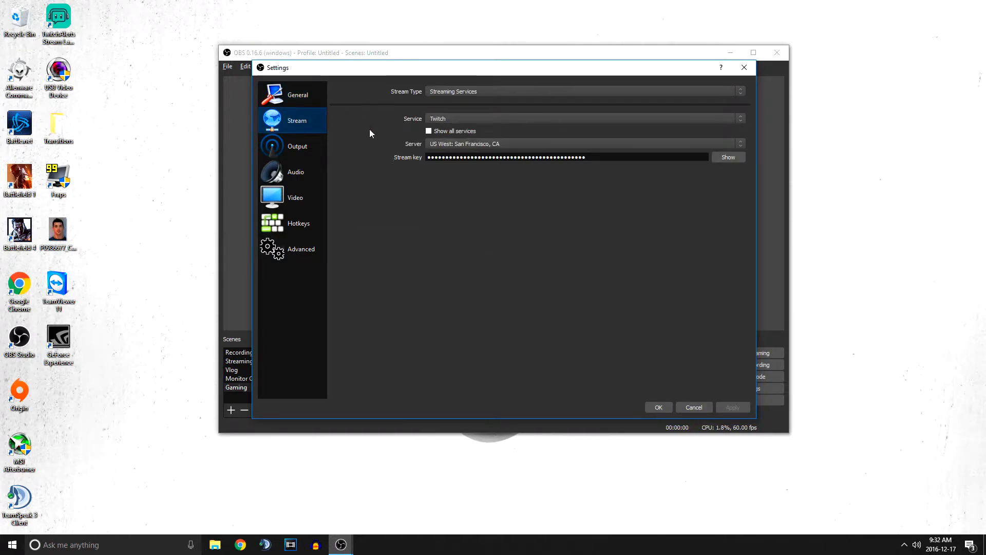
click(308, 148)
click(455, 91)
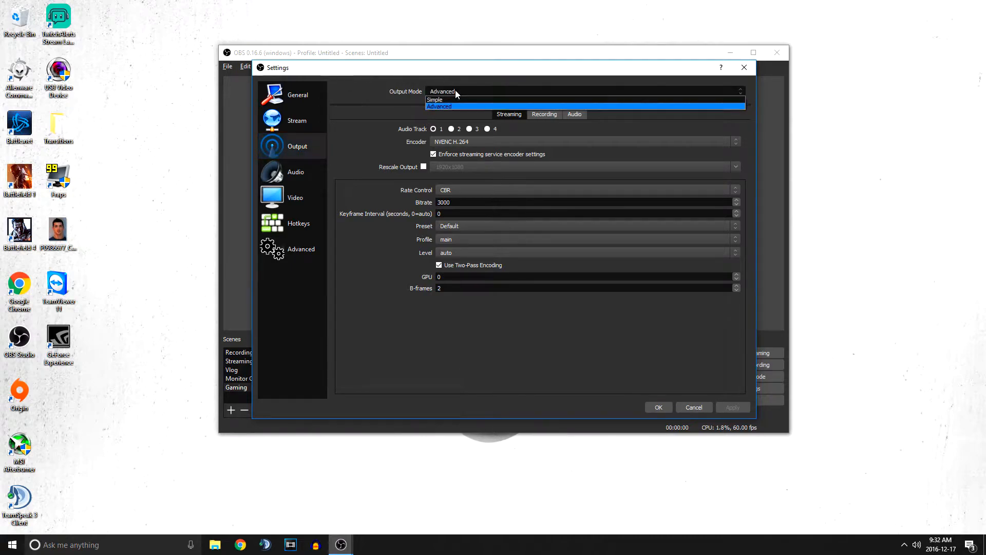
click(450, 97)
click(454, 91)
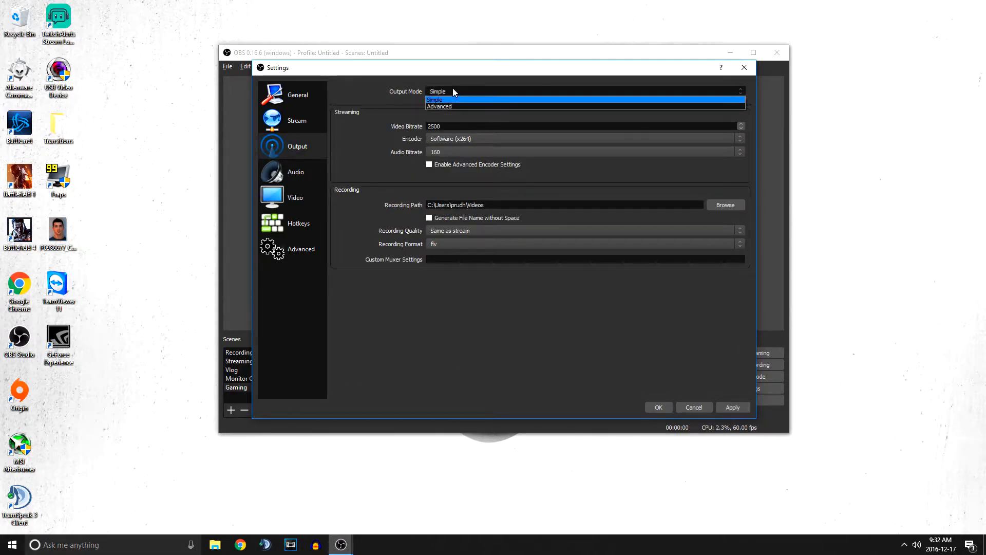
click(449, 104)
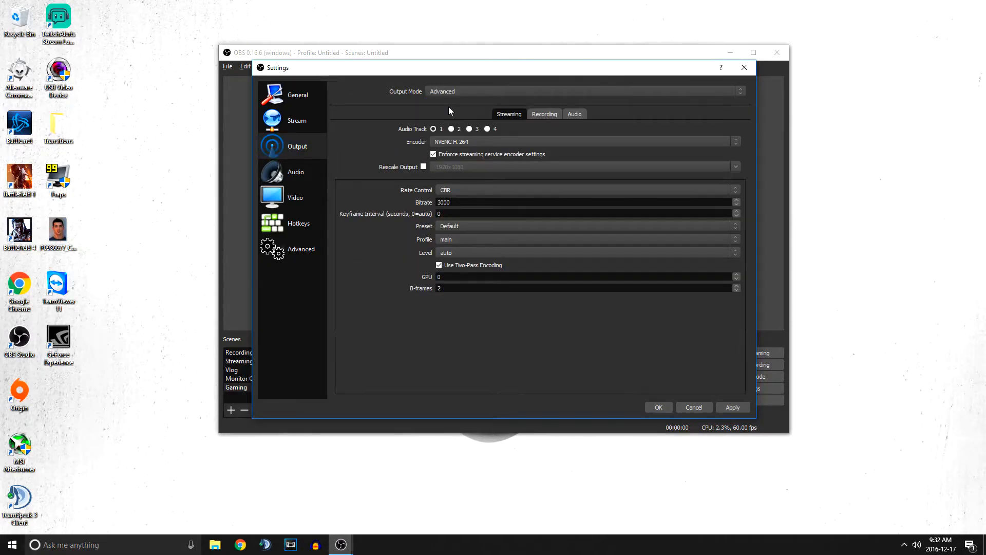
- Check the recording folder in the advanced recording settings and choose mp4 as the recording format
click(546, 114)
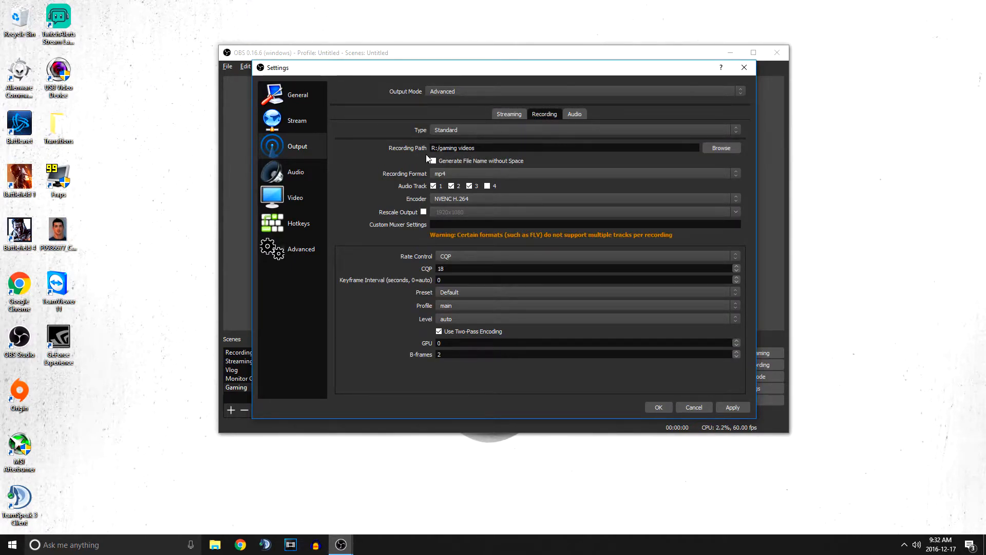
click(709, 150)
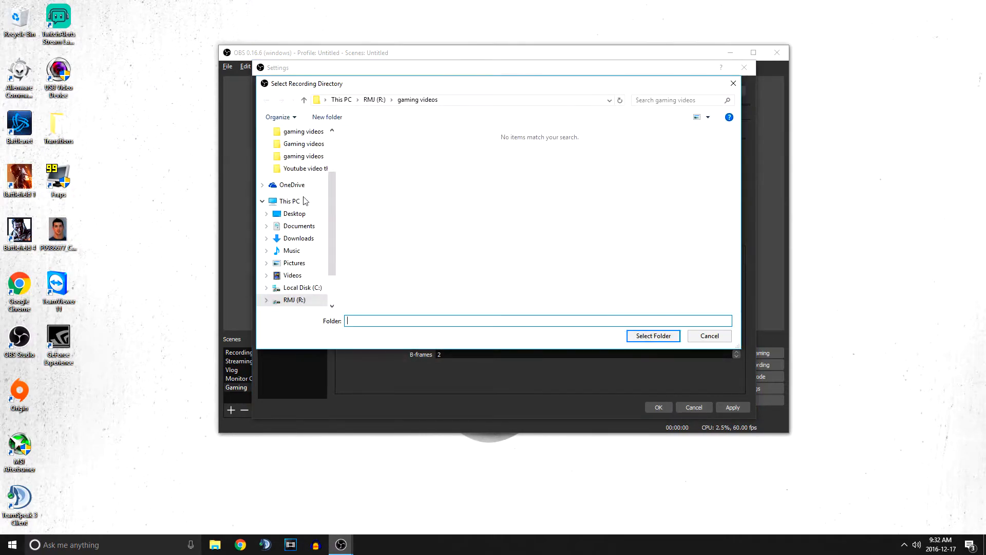
click(733, 83)
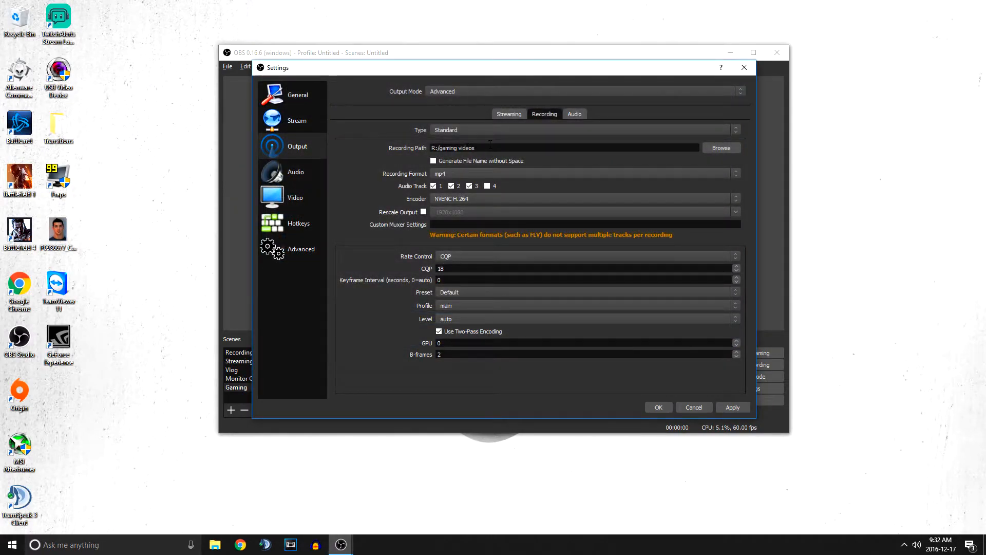
click(454, 175)
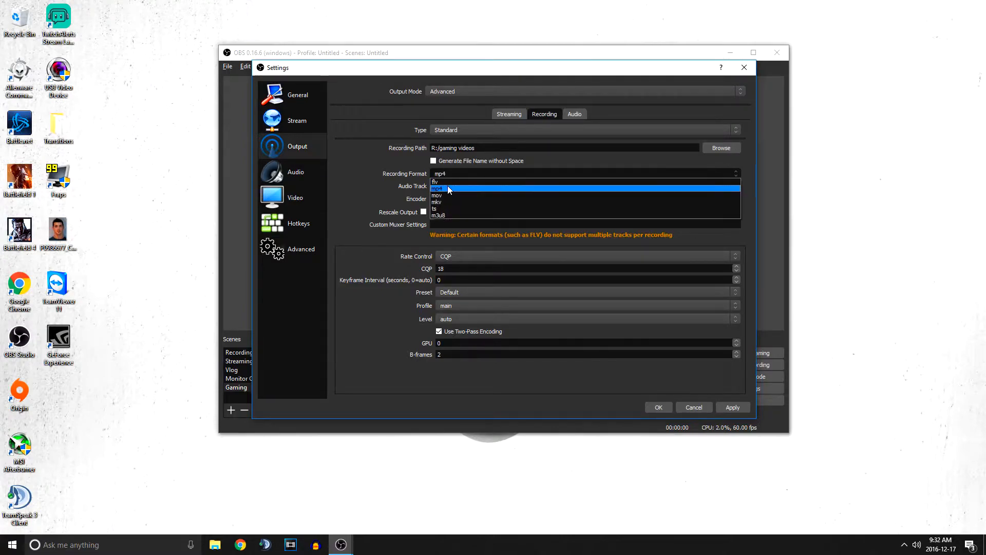
click(448, 186)
click(444, 173)
click(445, 171)
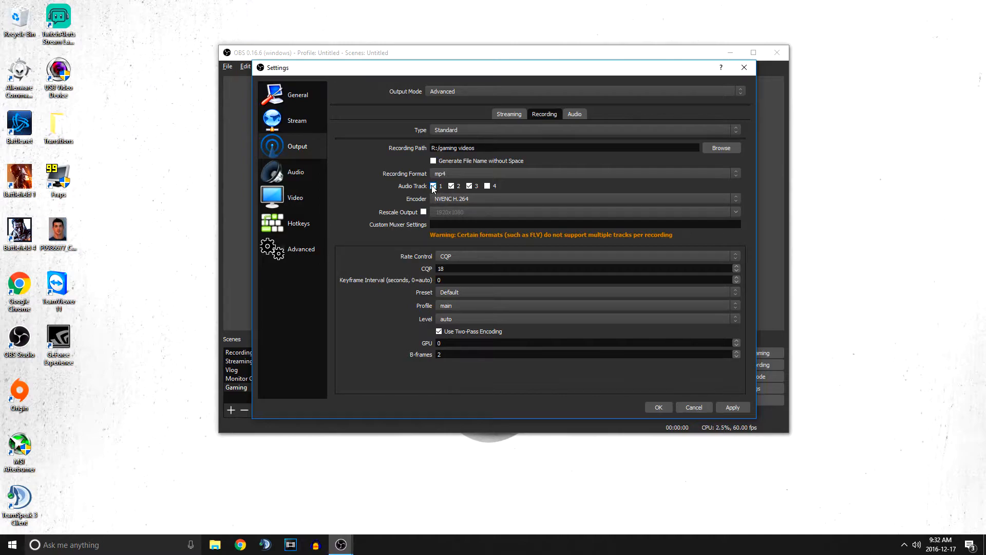
- Keep audio tracks 1, 2 and 3 enabled for recording and choose NVENC H.264 as the encoder
click(486, 186)
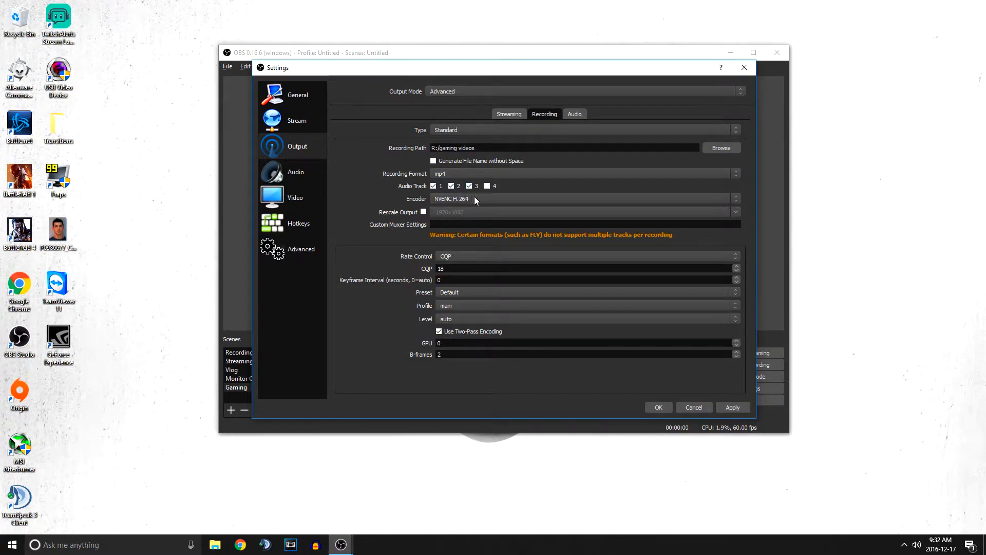
click(510, 197)
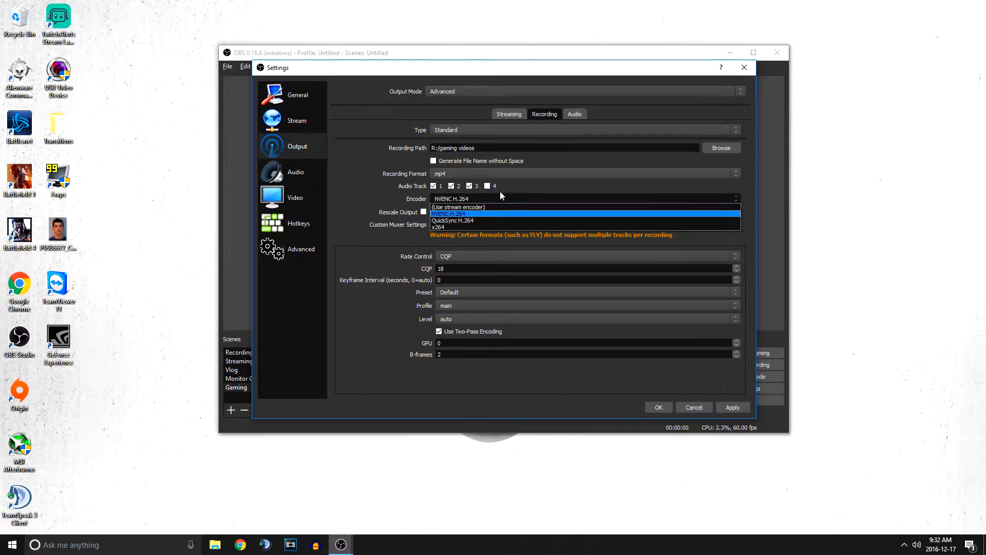
click(474, 214)
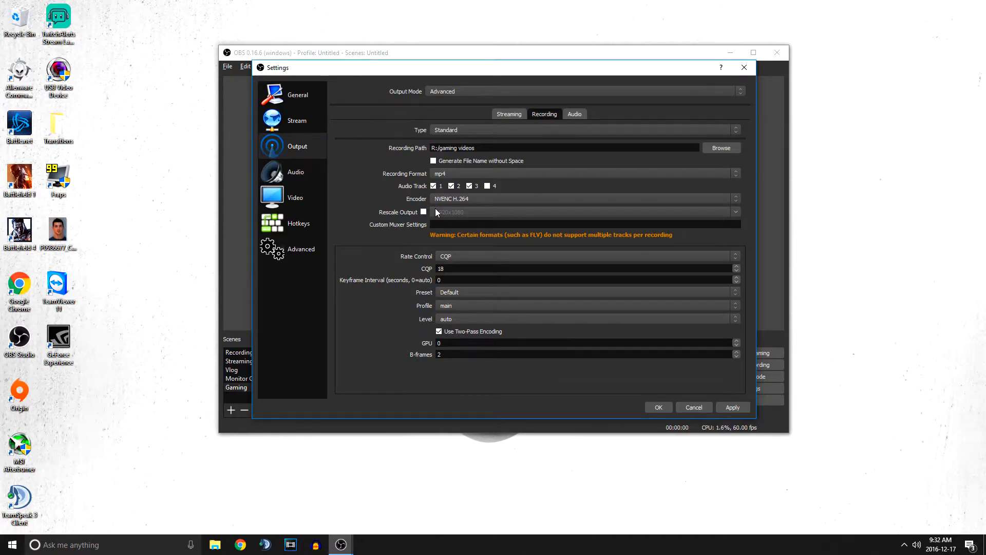
- Set the recording rate control to CQP after trying the CBR option
click(732, 257)
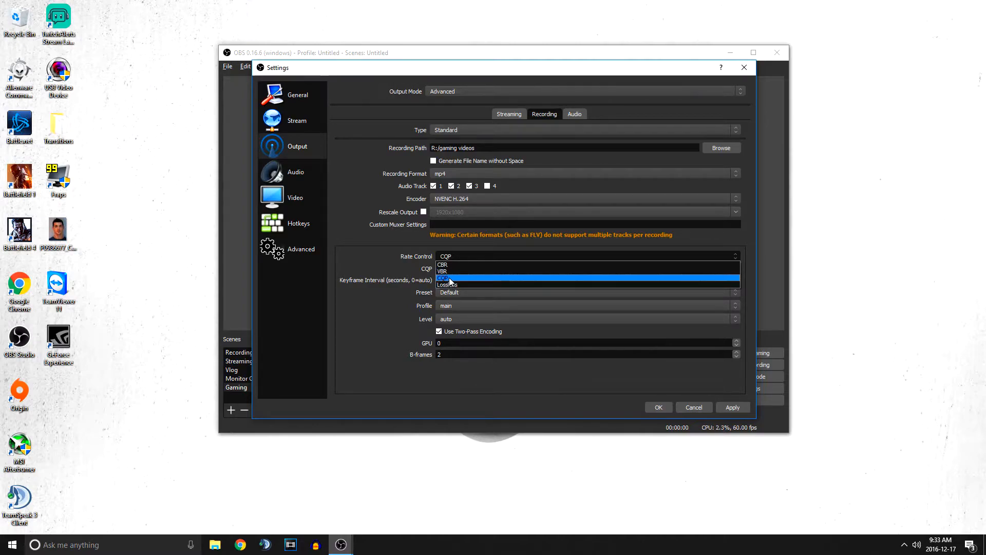
click(446, 278)
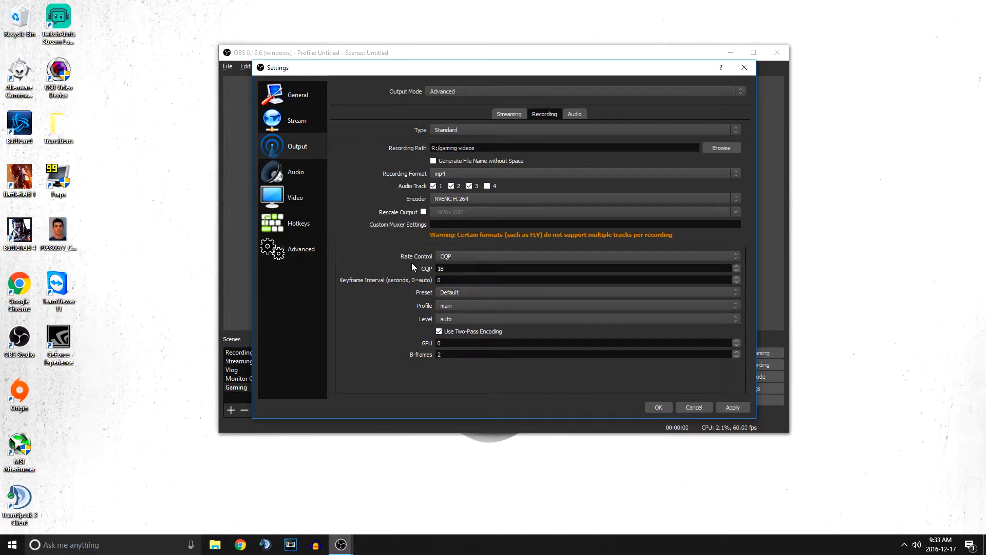
click(737, 257)
click(493, 263)
click(735, 257)
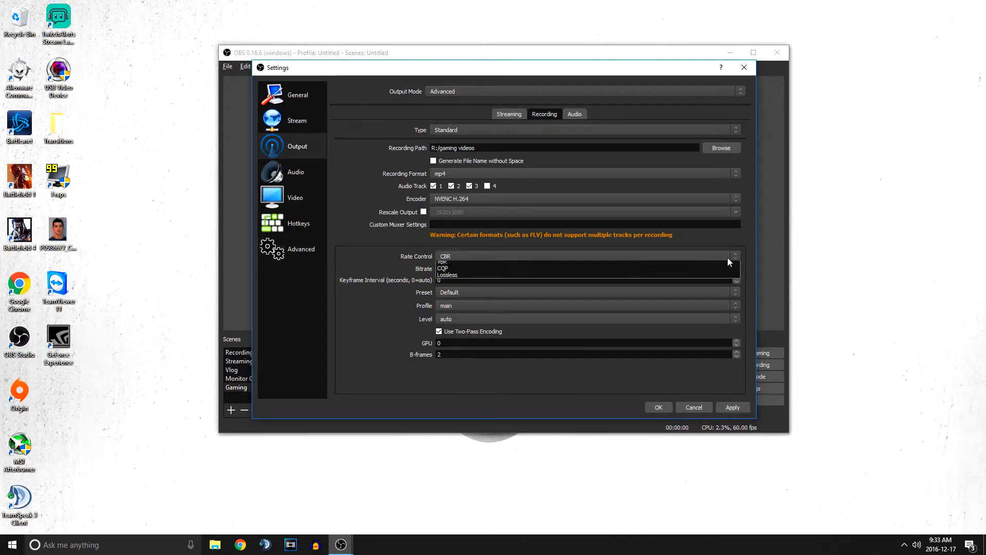
click(468, 278)
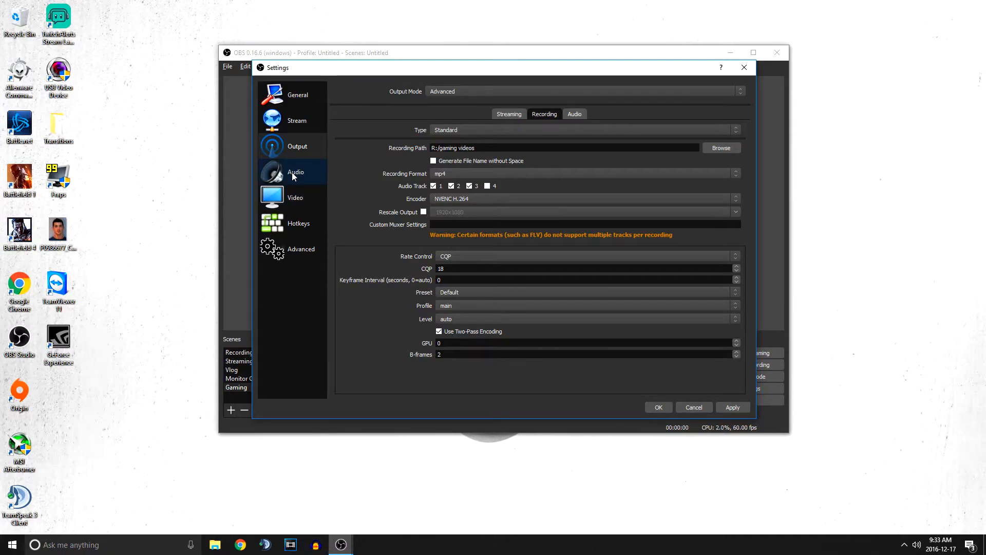
- Set the output resolution to 1920x1080 and the common FPS value to 60 in the video settings
click(291, 196)
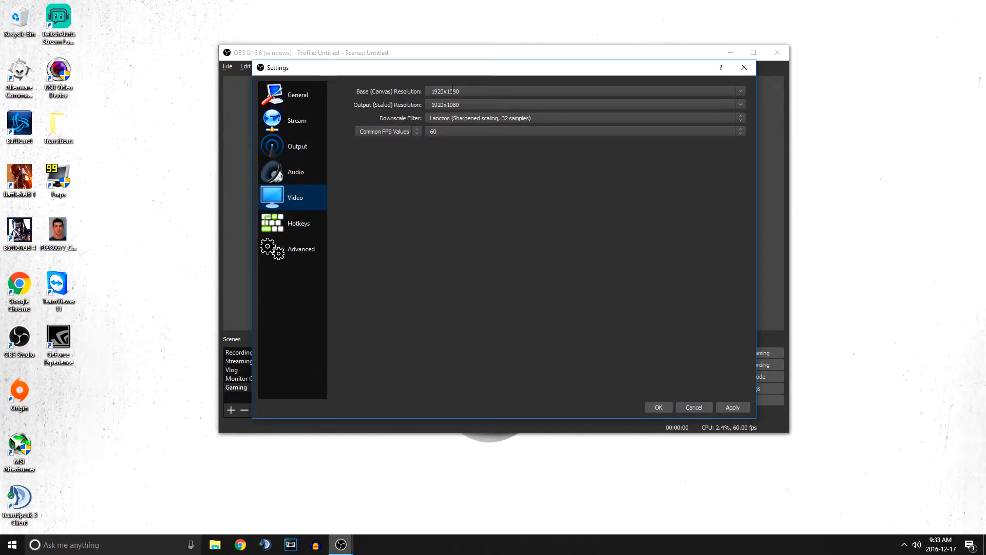
click(741, 104)
click(742, 104)
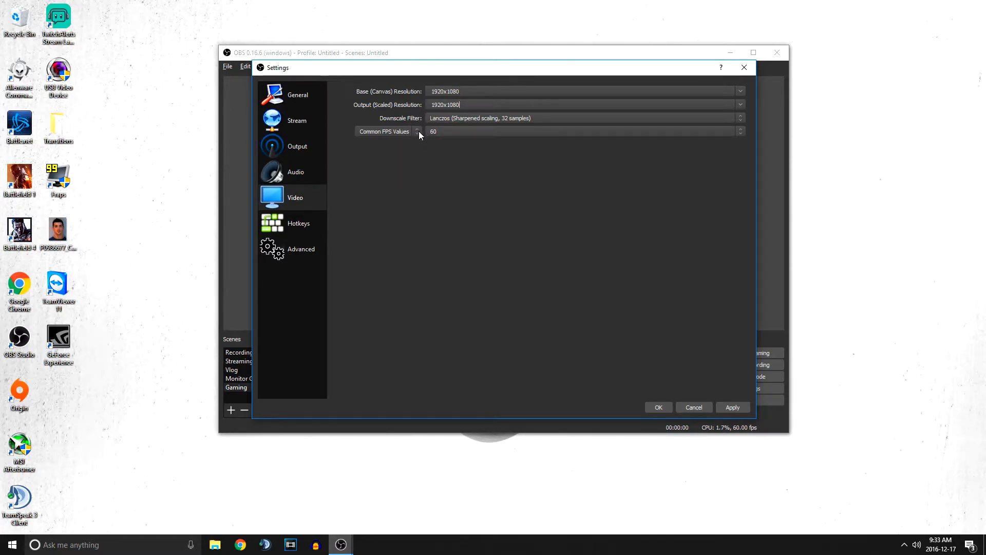
click(740, 132)
click(446, 179)
- Review the hotkey assignments, the advanced options and the desktop and microphone audio device settings
click(302, 222)
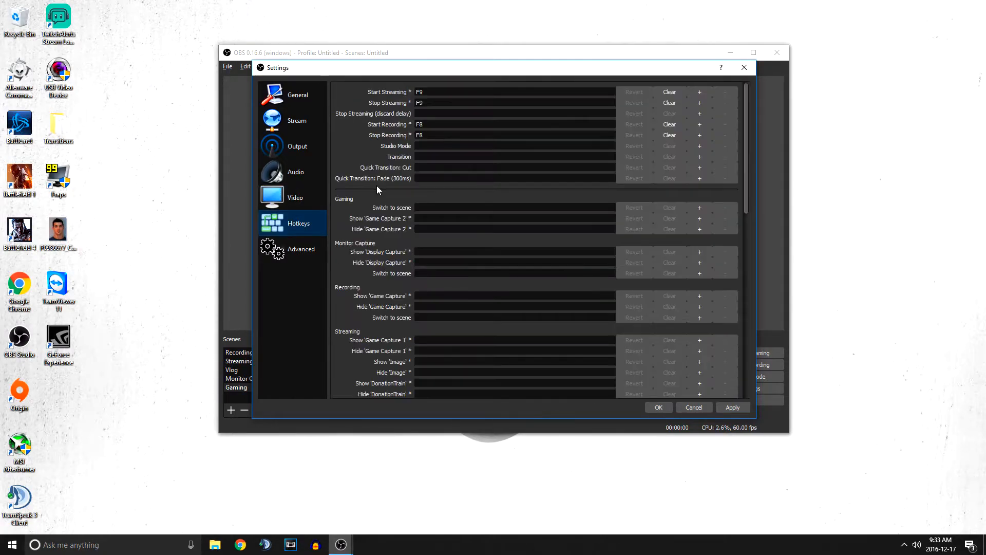
click(300, 252)
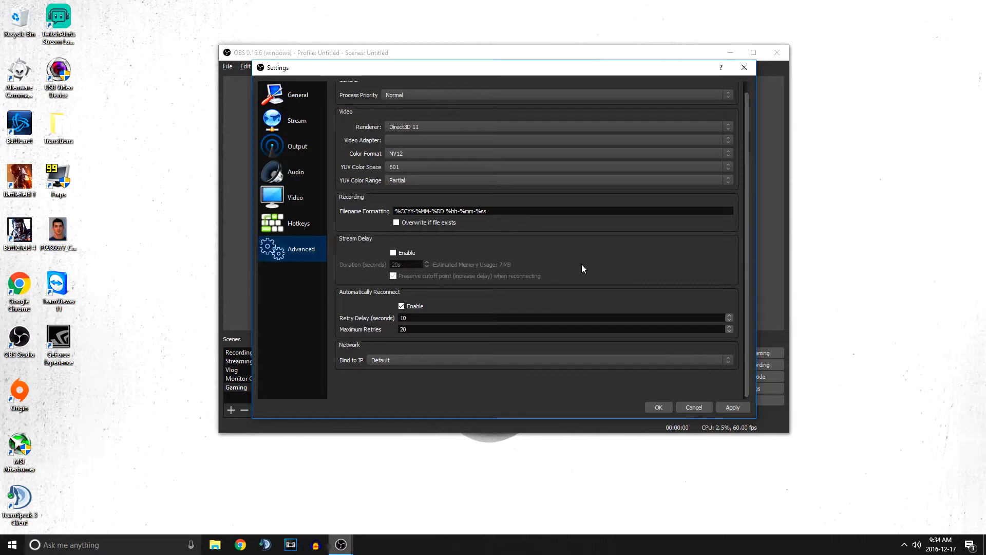
click(298, 172)
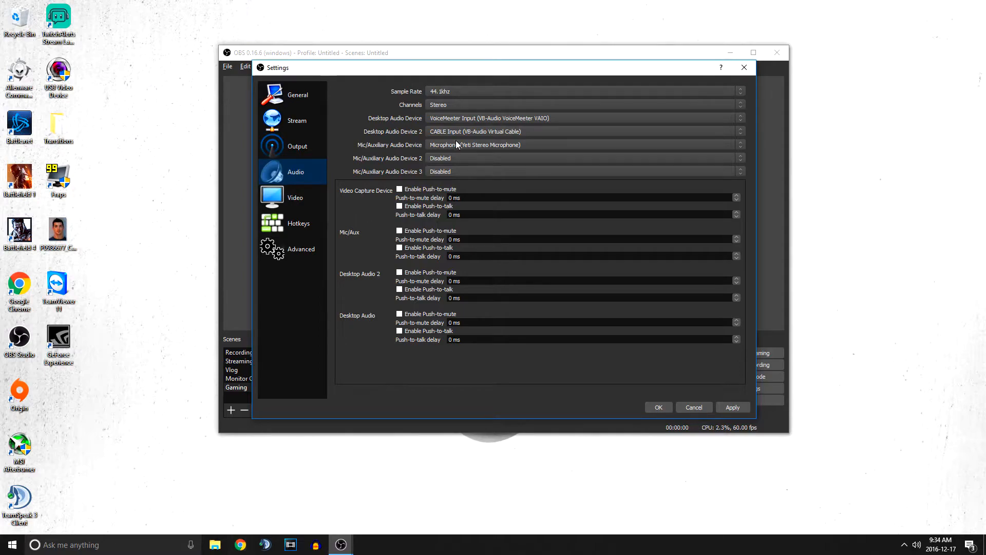
- Switch to VoiceMeeter and reposition its mixer window over the OBS settings
click(904, 545)
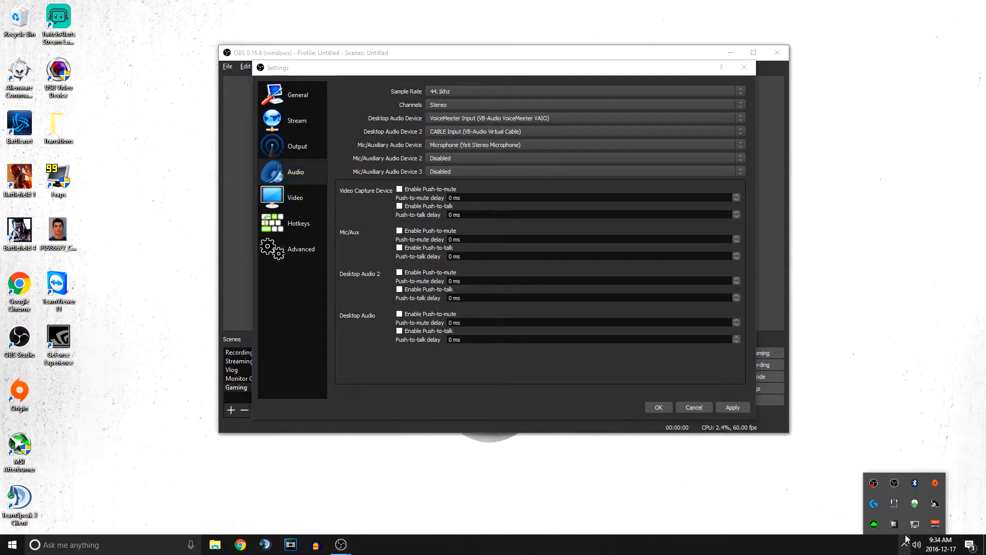
click(935, 524)
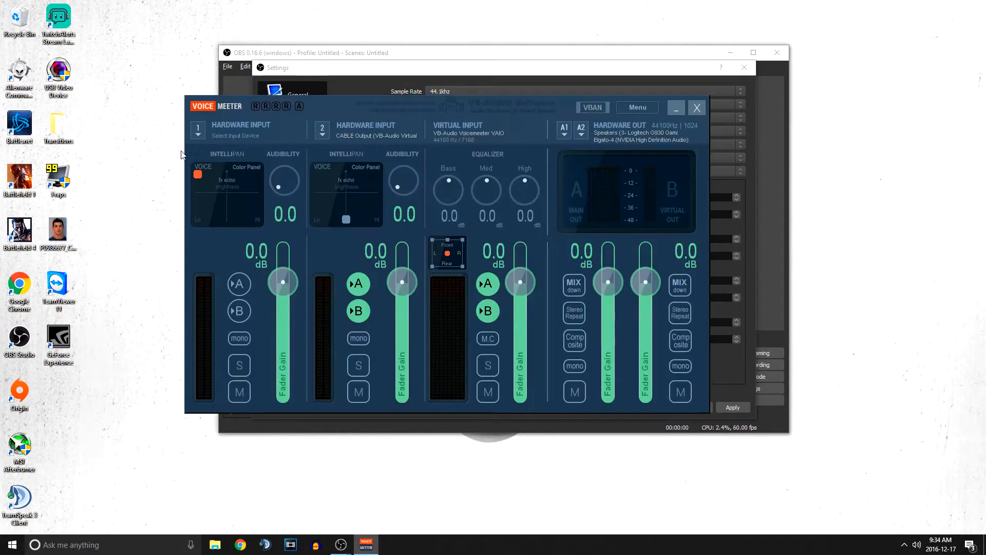
drag(351, 106, 408, 95)
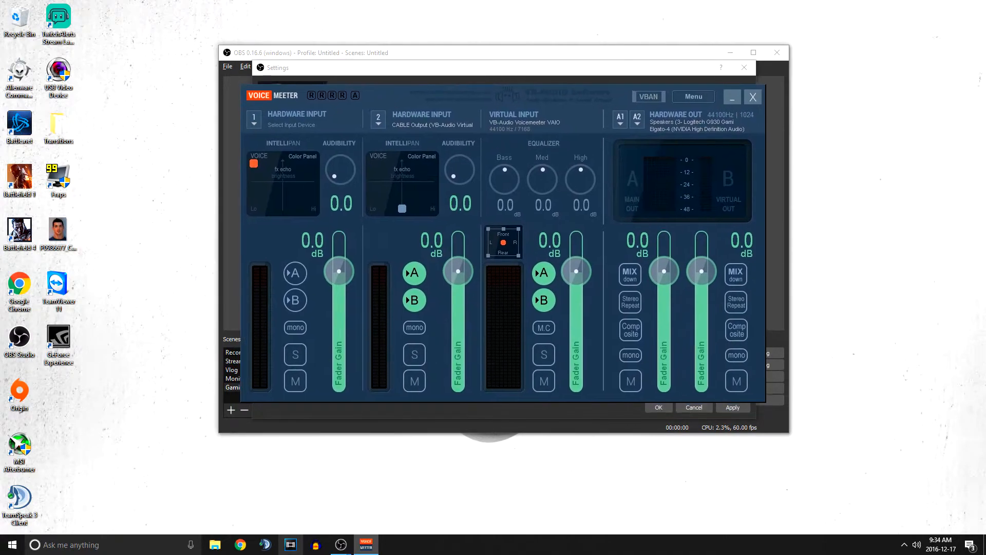
- Search the web for voicemeeter in Chrome and open the VB-Audio VoiceMeeter page
click(240, 545)
text(voicemeeter)
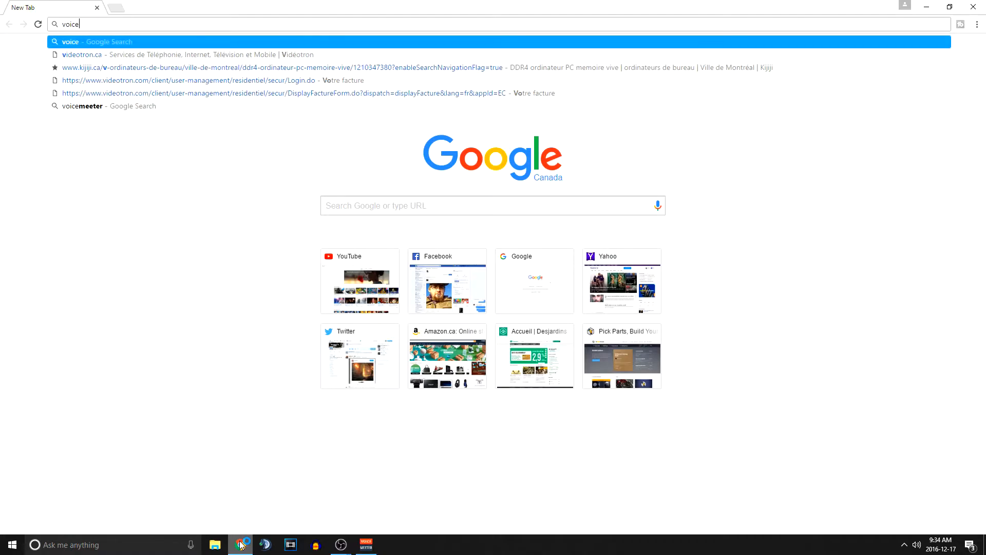
key(Return)
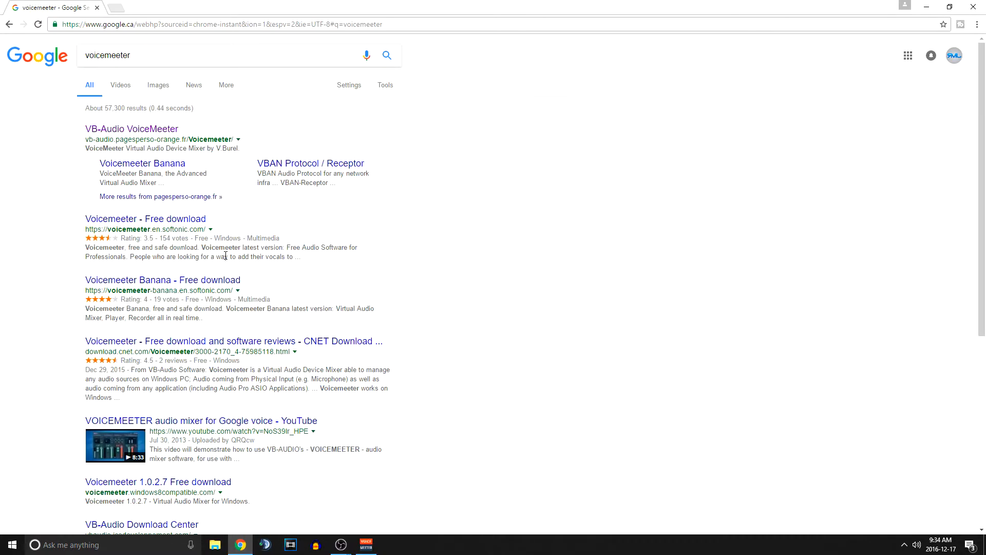
click(153, 144)
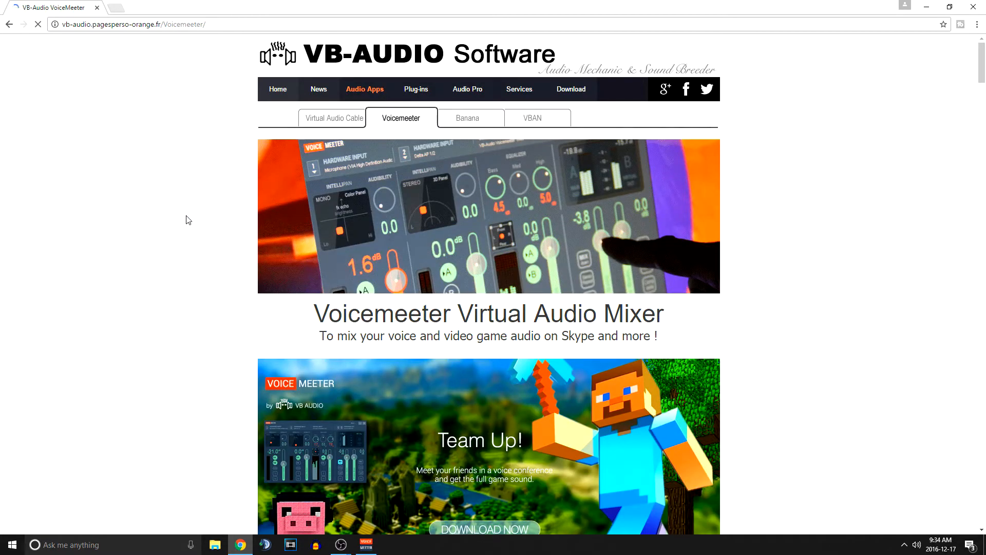
- Read through the VoiceMeeter page to its downloads and examine the ZIP package and EXE file options
scroll(188, 218, down, 15)
scroll(191, 225, up, 7)
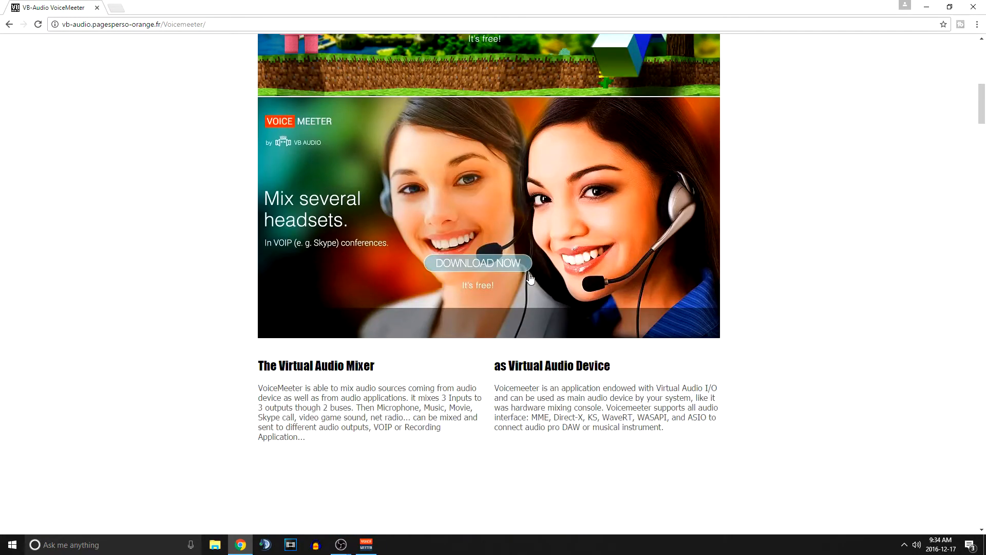
scroll(267, 280, down, 6)
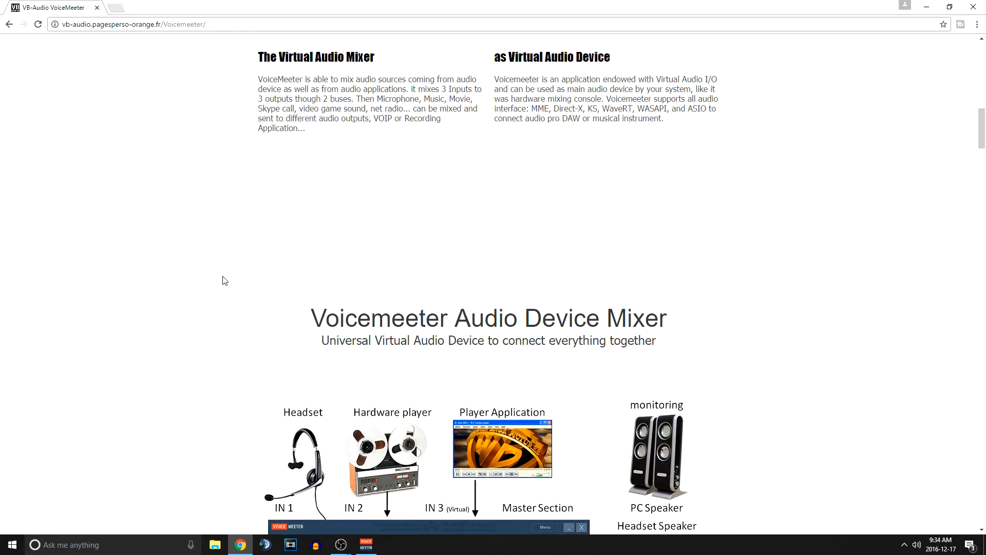
scroll(225, 280, down, 7)
scroll(301, 306, down, 7)
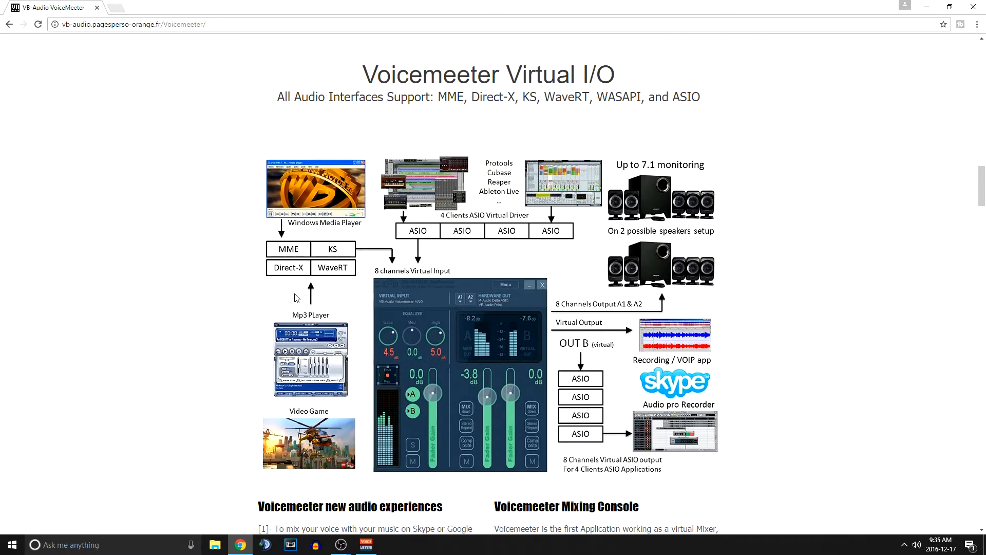
scroll(288, 295, down, 15)
scroll(287, 295, down, 8)
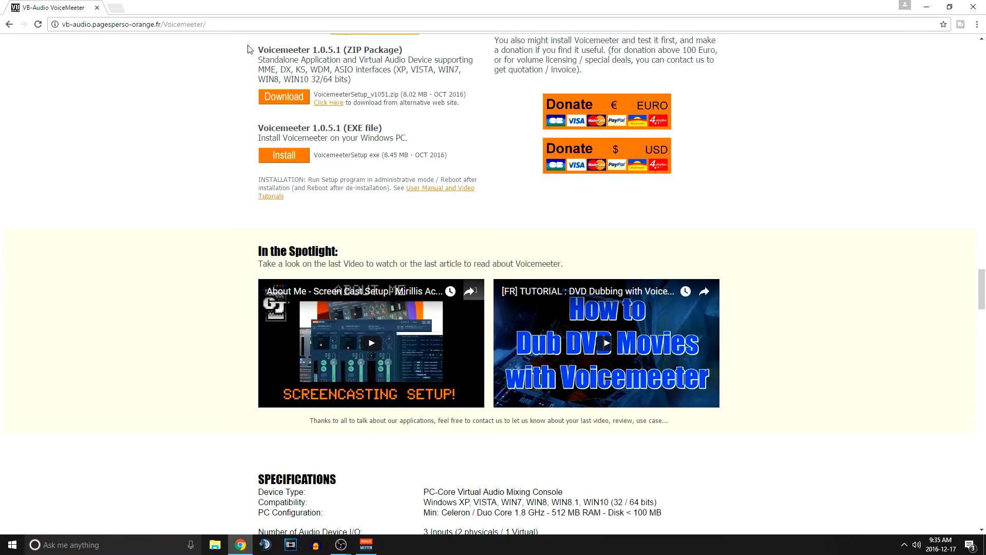
drag(259, 45, 404, 50)
drag(384, 128, 242, 132)
click(243, 135)
- Open VB-Audio's Virtual Audio Cable page, look through its downloads and close the browser
scroll(123, 154, up, 2)
scroll(126, 164, up, 20)
middle_click(130, 169)
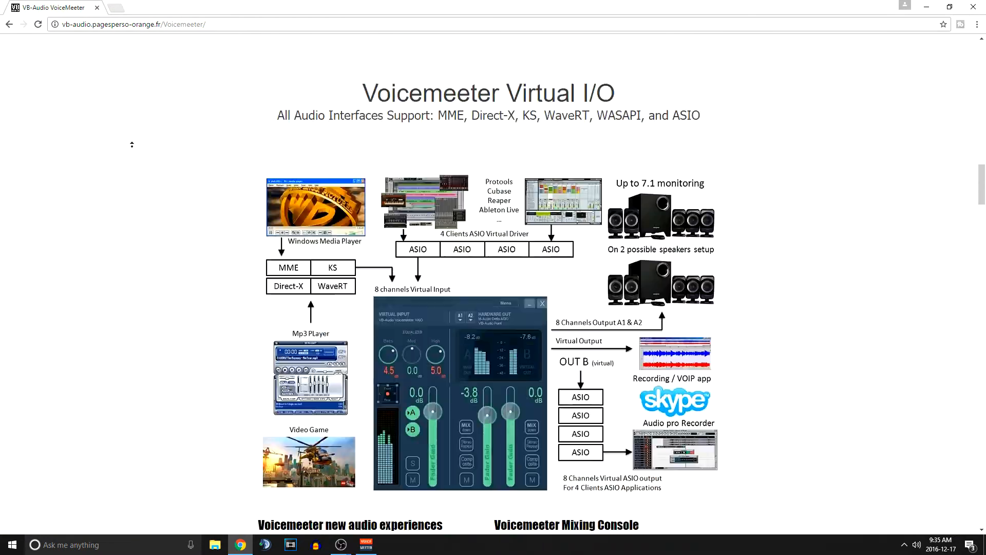
middle_click(130, 127)
scroll(129, 127, up, 5)
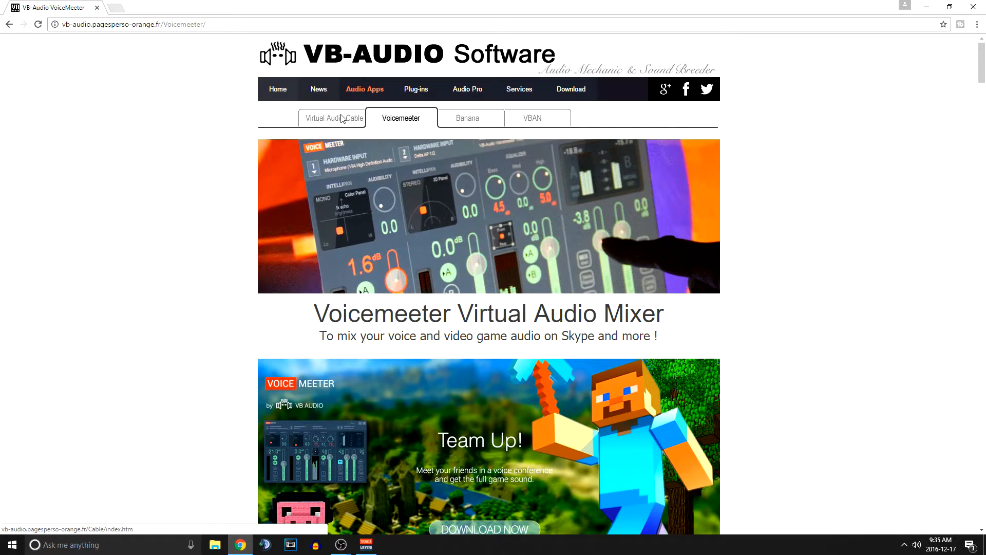
click(308, 118)
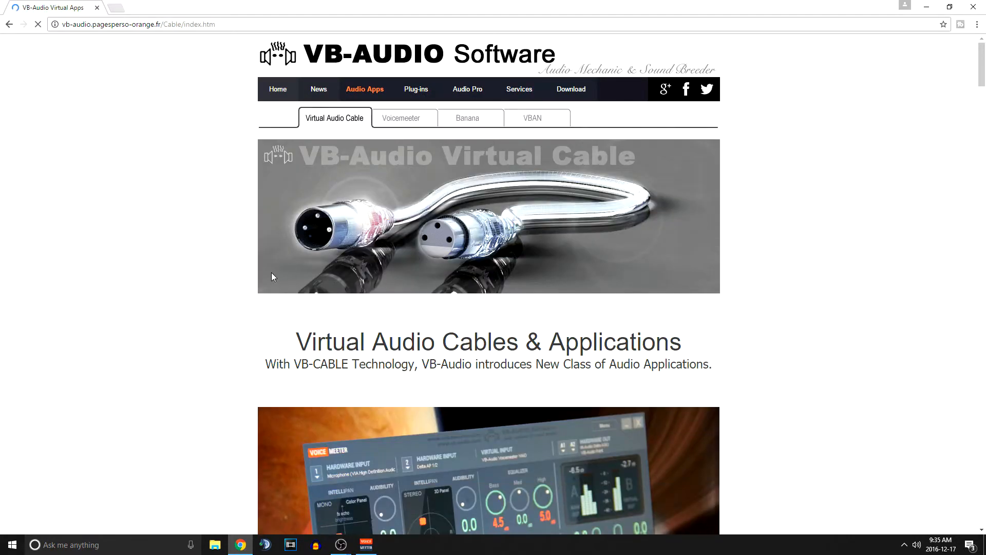
scroll(262, 272, down, 20)
scroll(246, 272, down, 12)
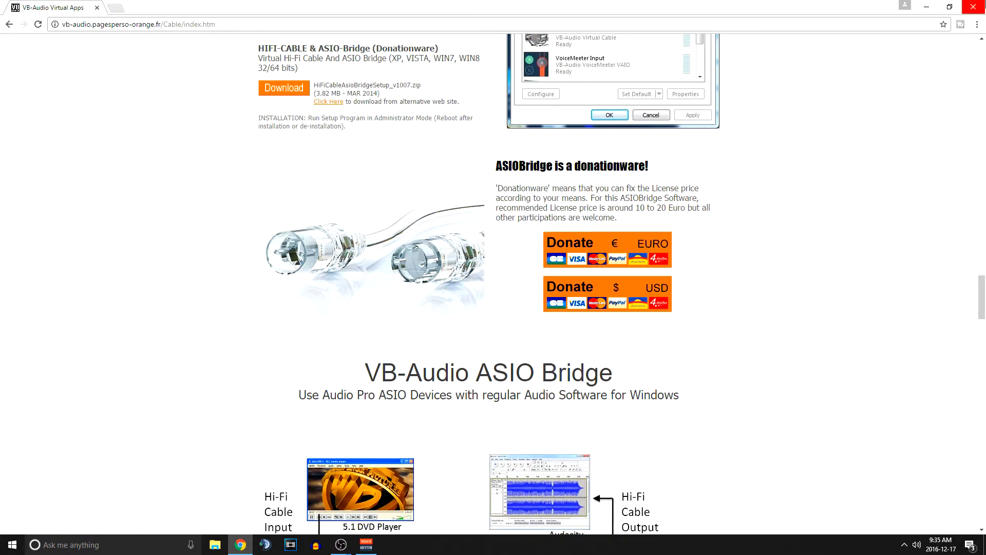
click(973, 6)
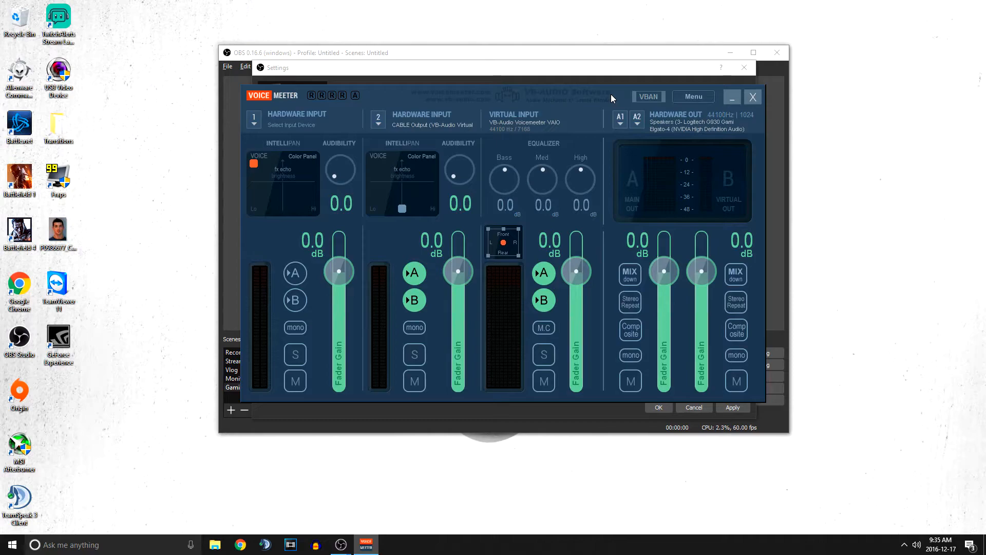
- Check the VoiceMeeter Input and CABLE Input entries among the Windows playback devices, and close the Sound dialog
right_click(918, 551)
click(908, 505)
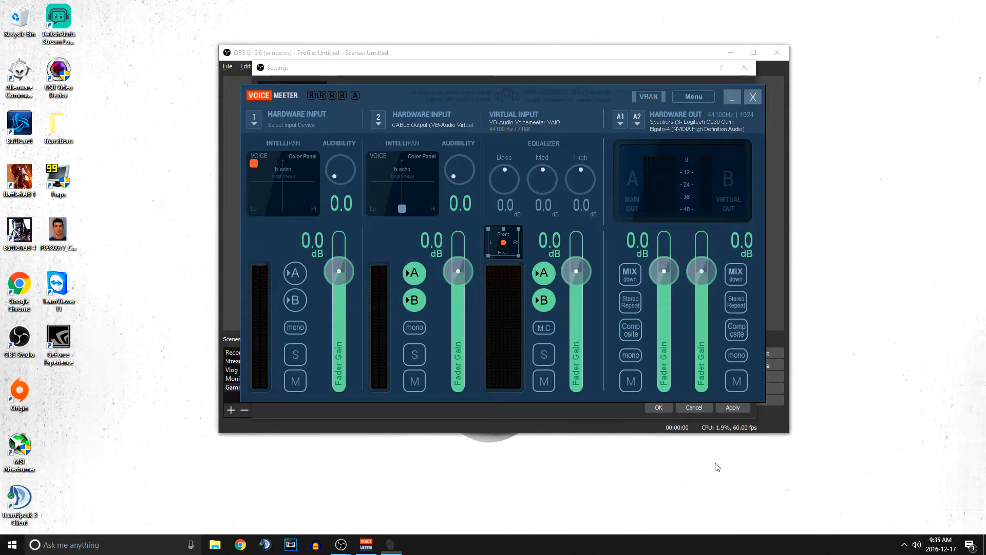
drag(310, 193, 289, 293)
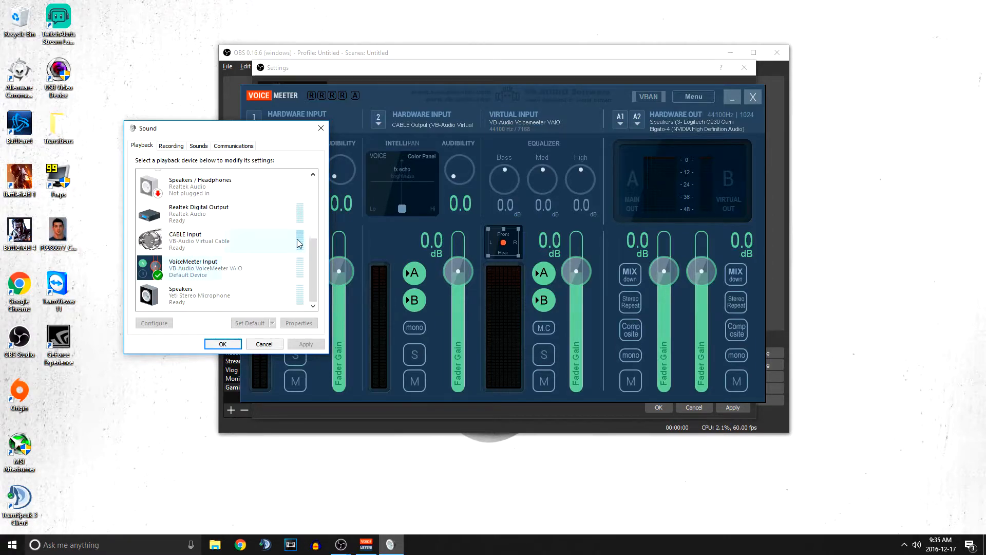
click(222, 344)
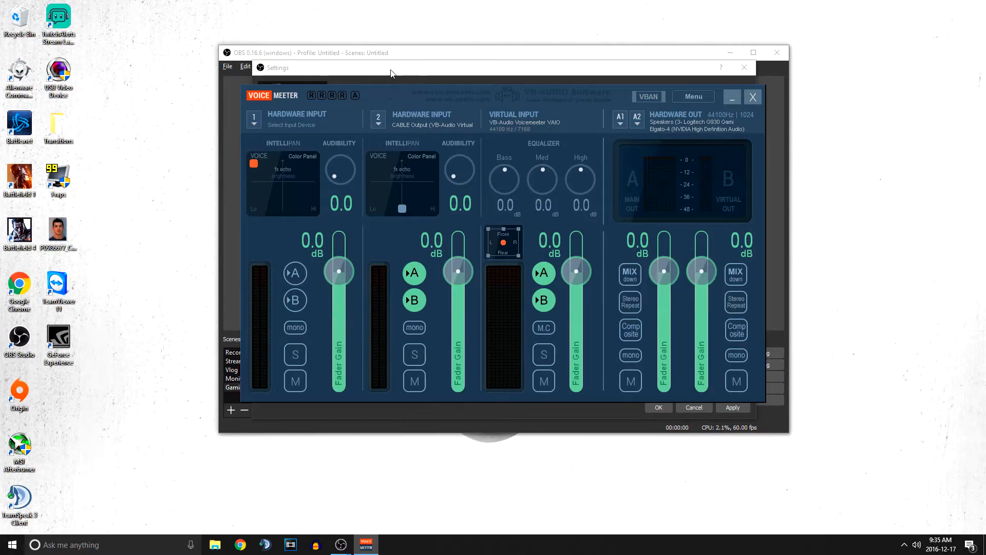
- Switch to TeamSpeak 3 and set its playback device to CABLE Input (VB-Audio Virtual Cable)
click(272, 546)
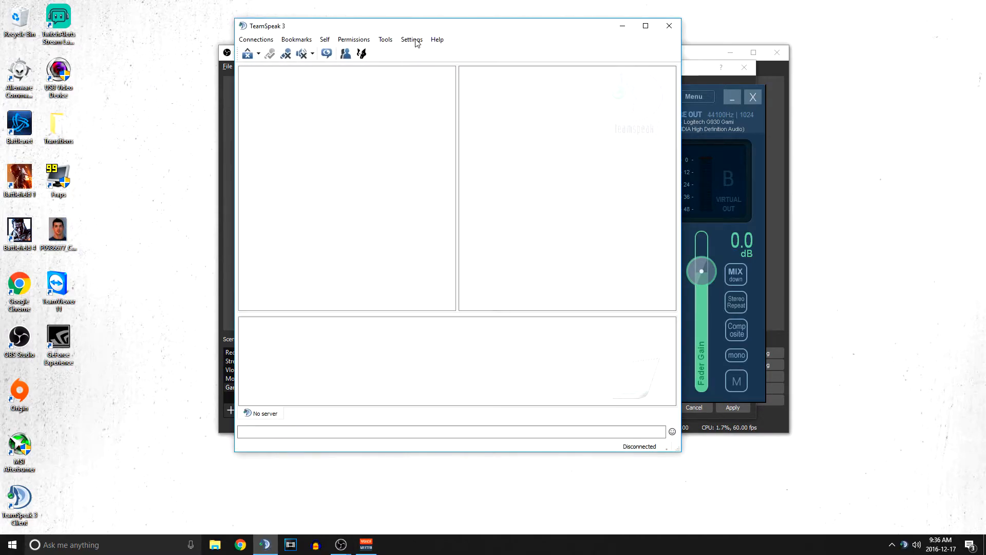
click(414, 41)
click(426, 80)
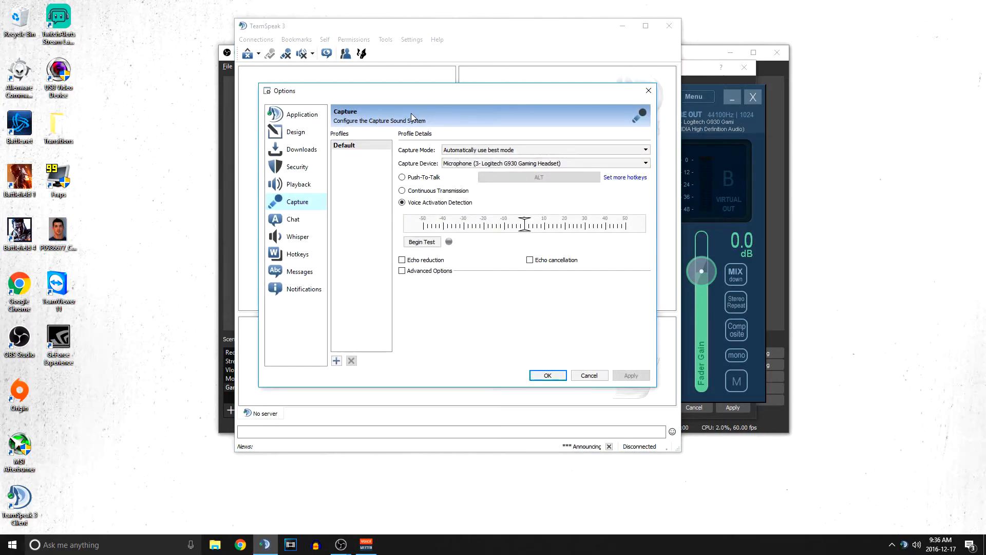
click(307, 183)
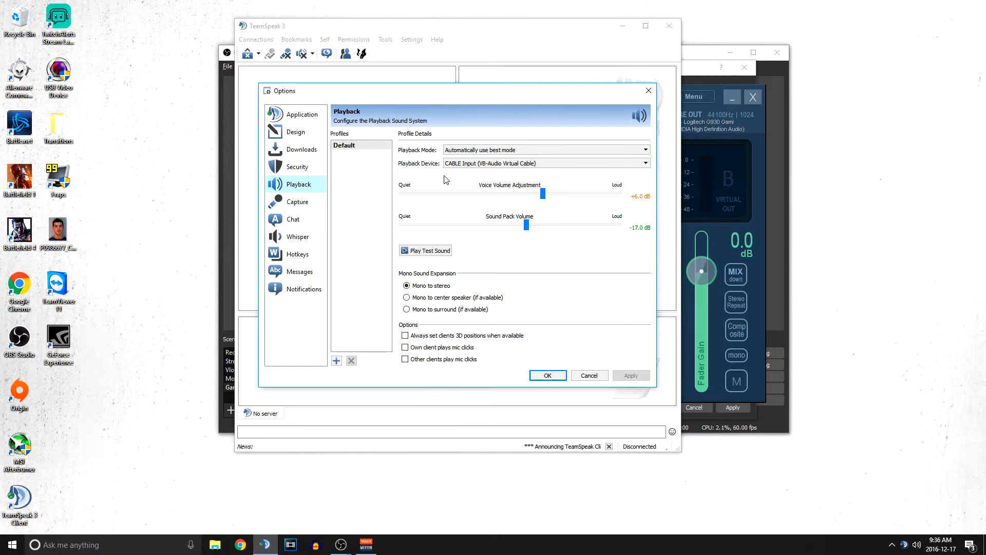
click(483, 164)
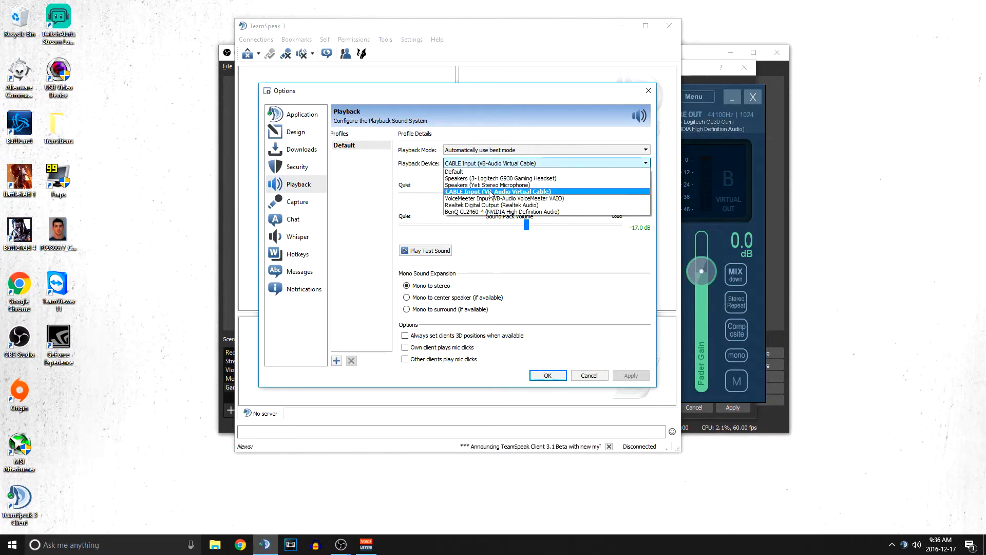
click(556, 375)
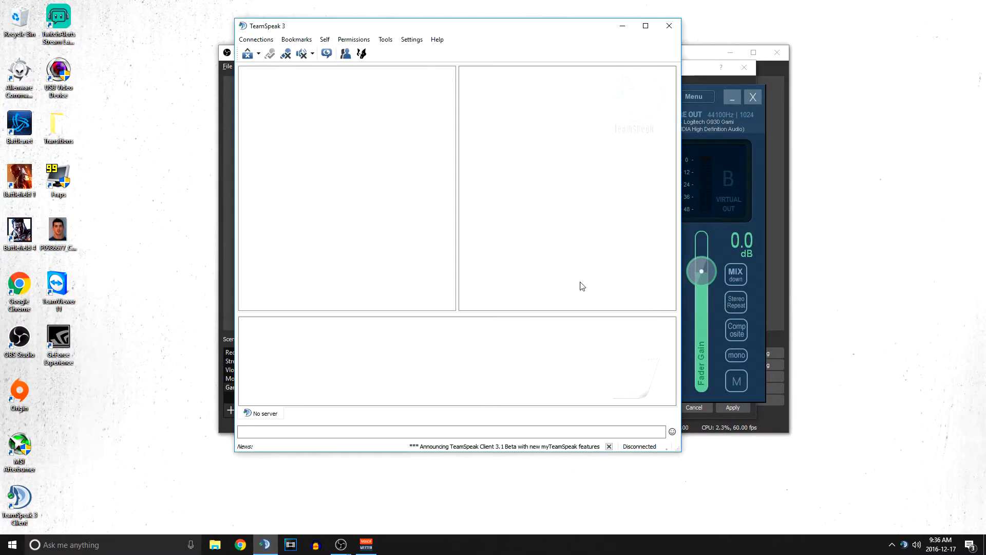
- Switch back to VoiceMeeter and inspect the devices available for hardware output A1
click(754, 138)
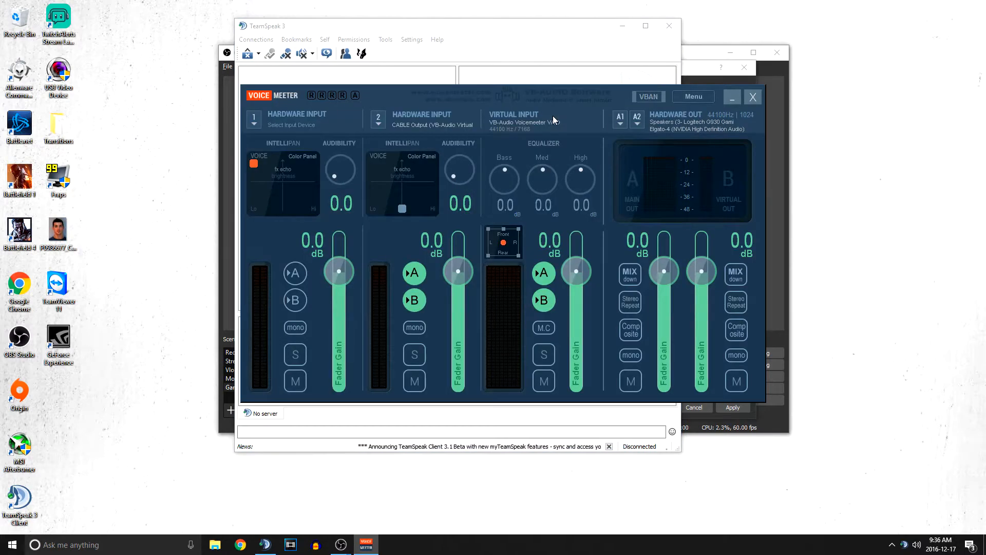
click(621, 121)
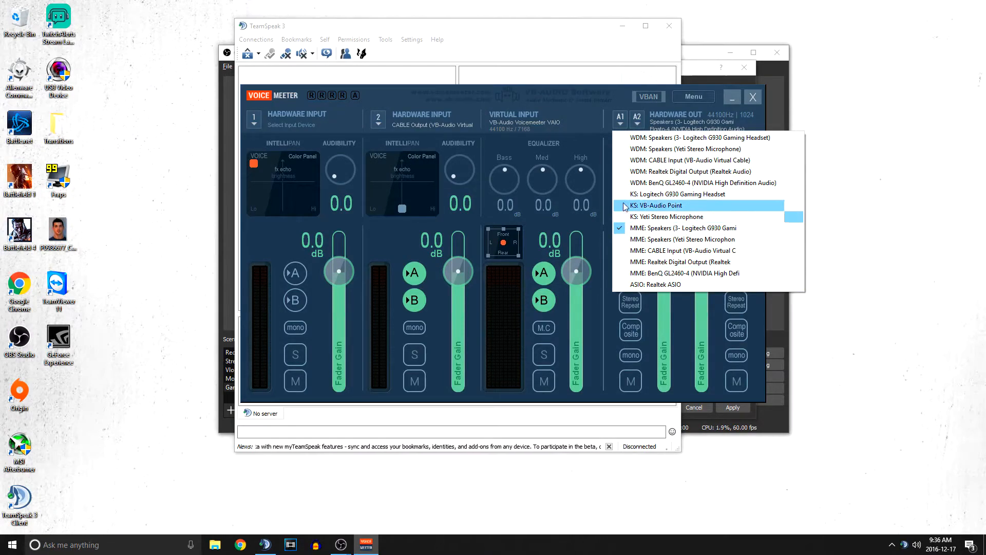
click(591, 116)
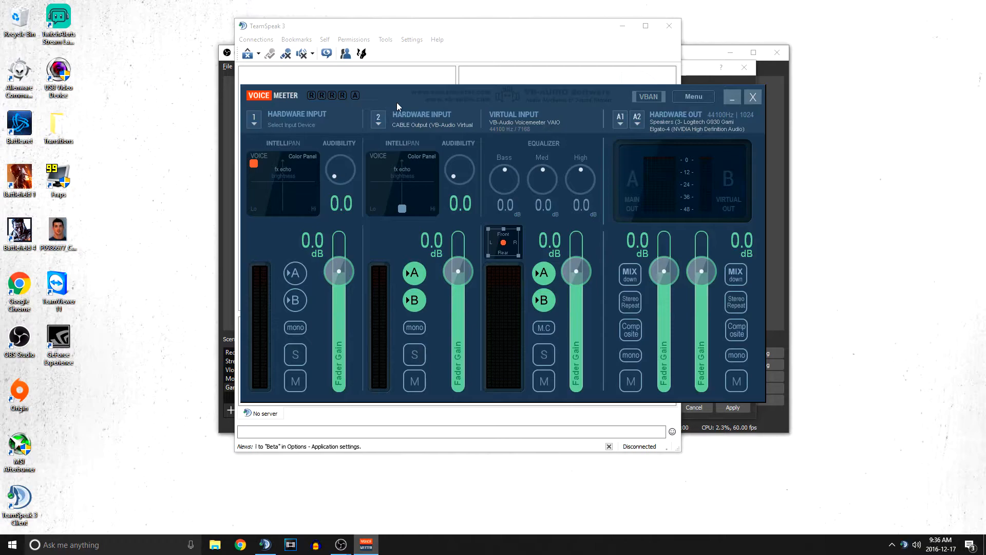
- Try turning off the B routing for hardware input 2 and the virtual input, restore it and minimize the mixer
click(544, 307)
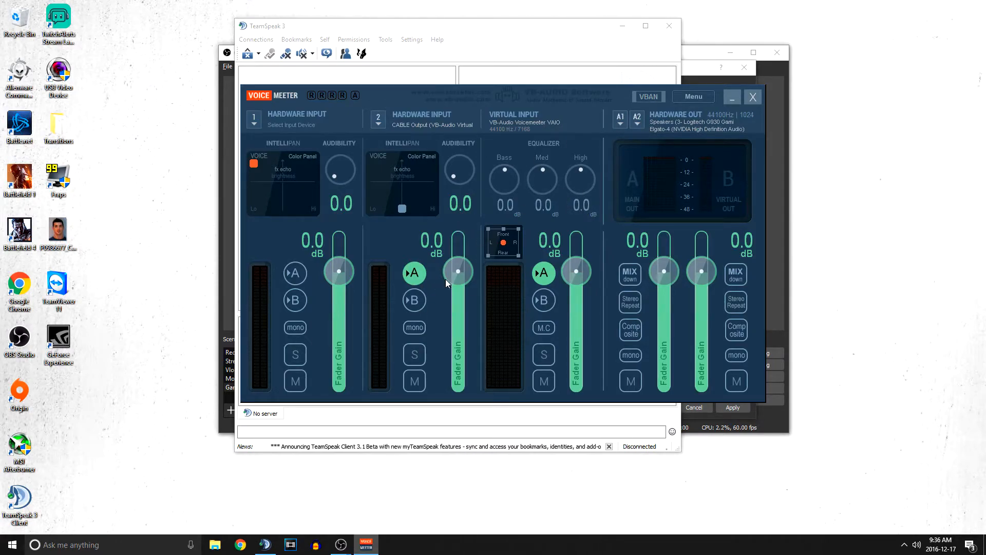
click(544, 300)
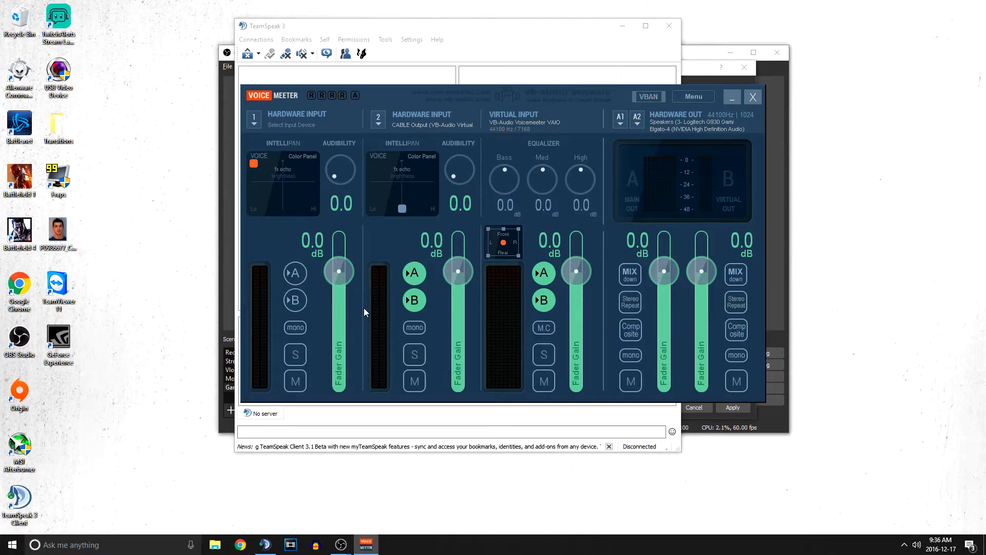
click(732, 97)
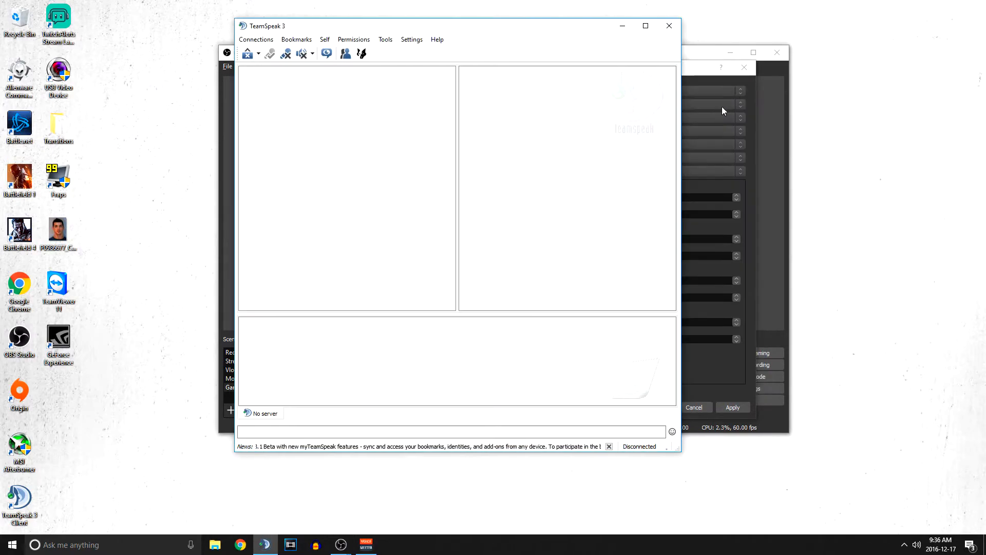
- Reopen VoiceMeeter, check its System Tray (Run at Startup) option and minimize the mixer
click(377, 546)
click(697, 96)
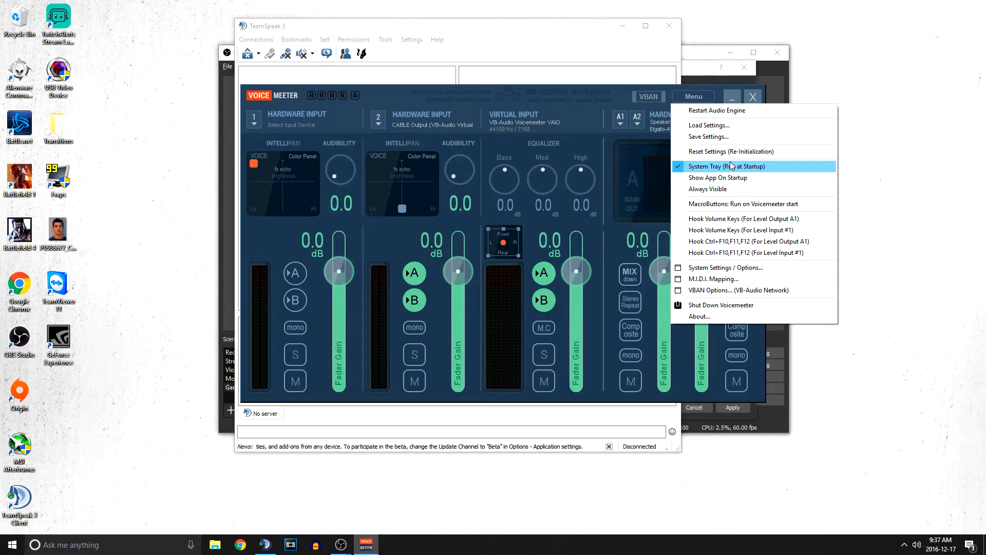
click(733, 97)
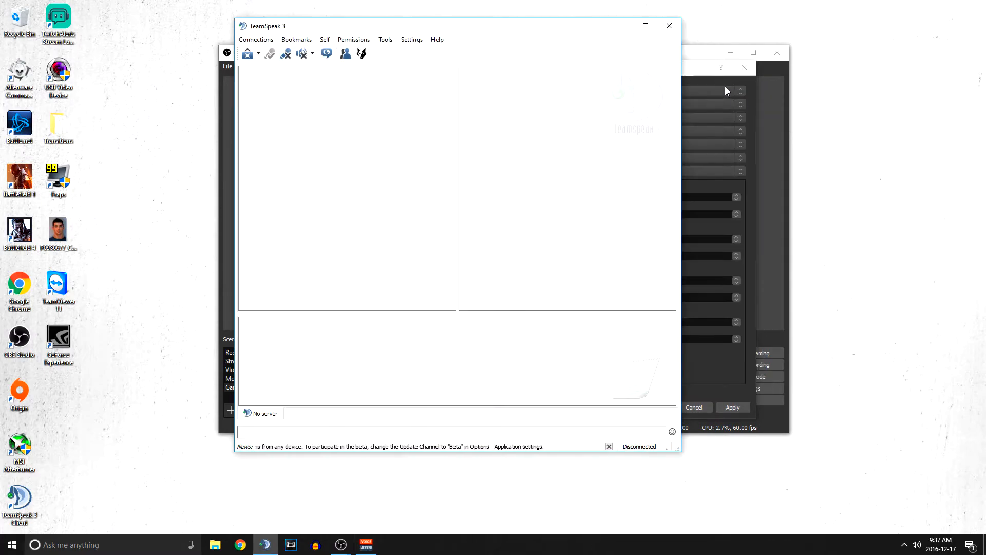
- Return to the OBS audio settings and review the device choices for Desktop Audio Device and Desktop Audio Device 2
click(698, 58)
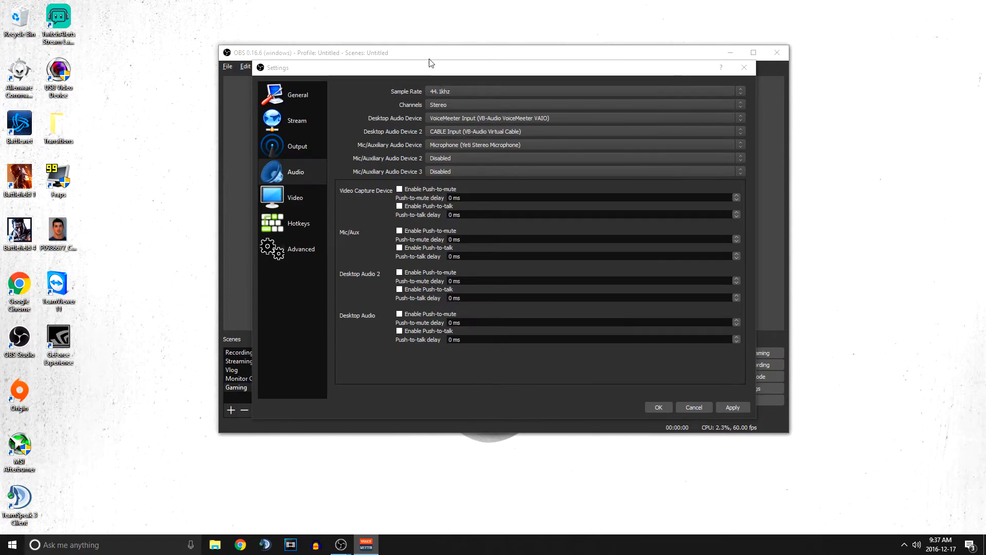
click(413, 119)
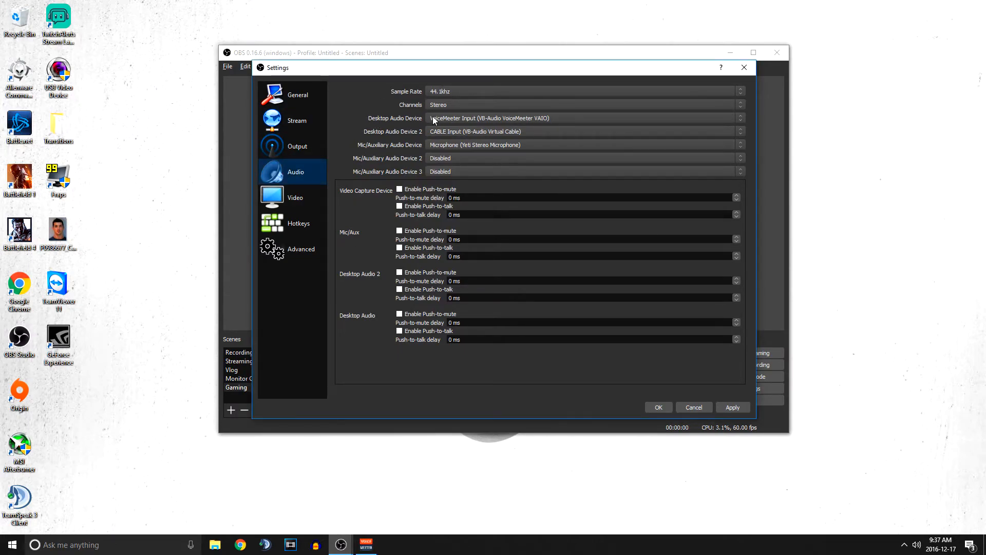
click(432, 119)
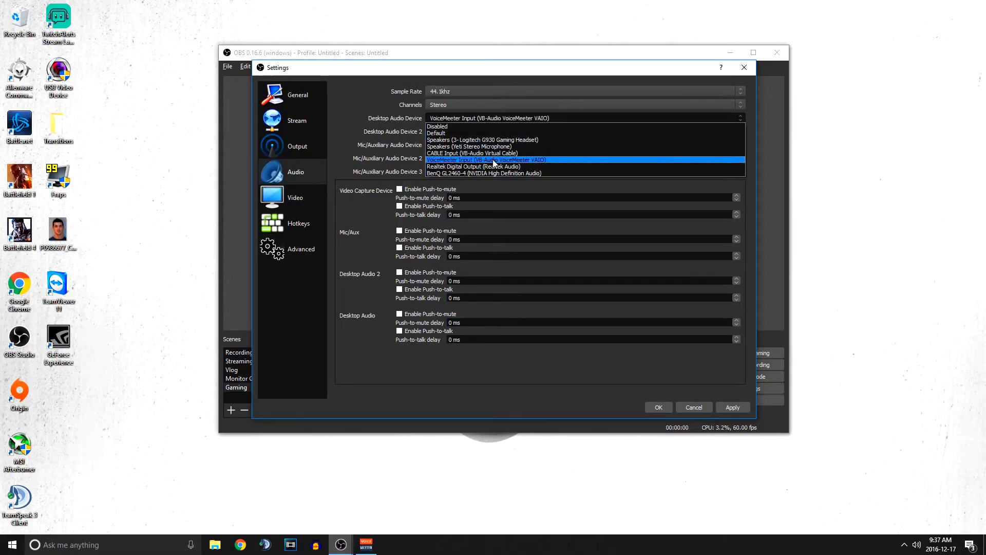
click(370, 106)
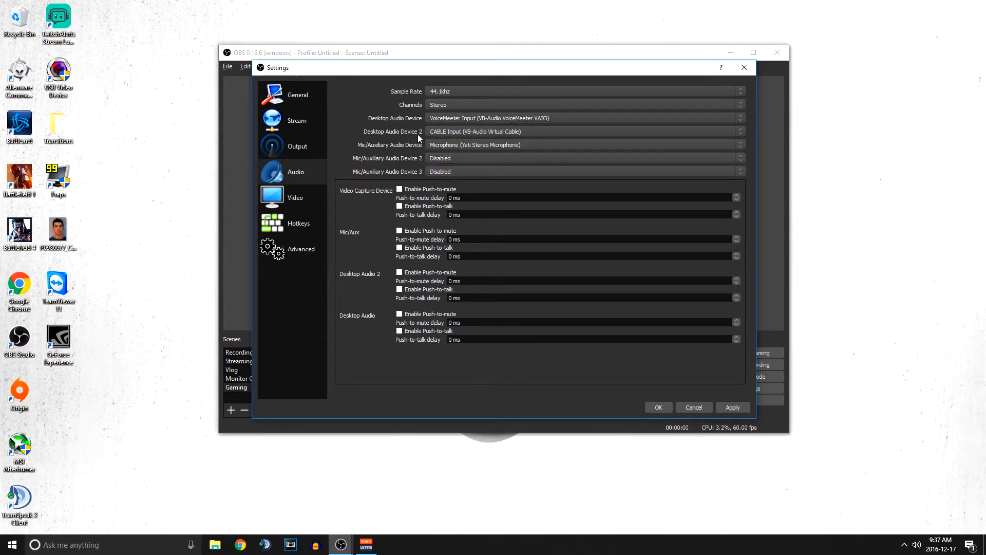
click(472, 130)
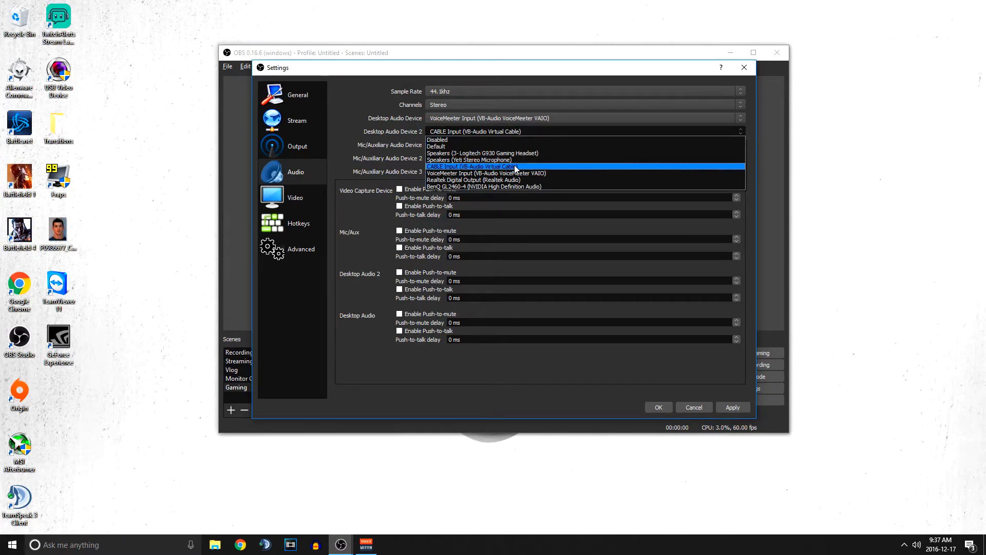
click(338, 118)
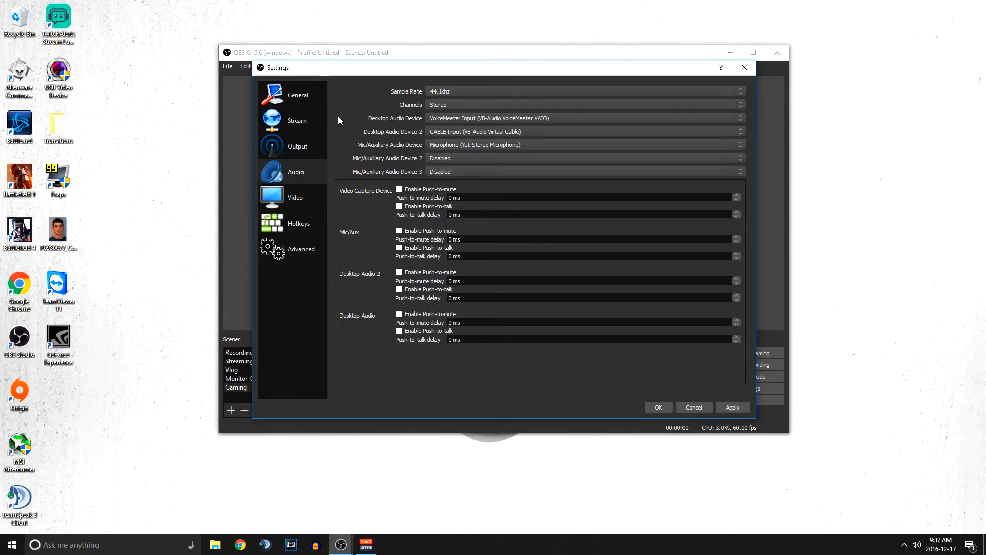
- Choose Microphone (Yeti Stereo Microphone) as Mic/Auxiliary Audio Device, apply the audio settings and close them
click(447, 146)
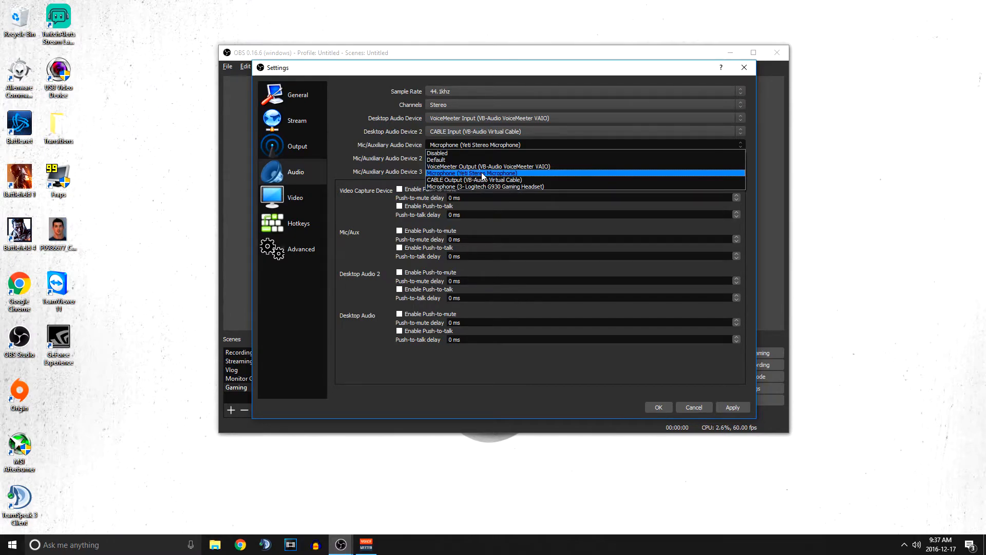
click(448, 174)
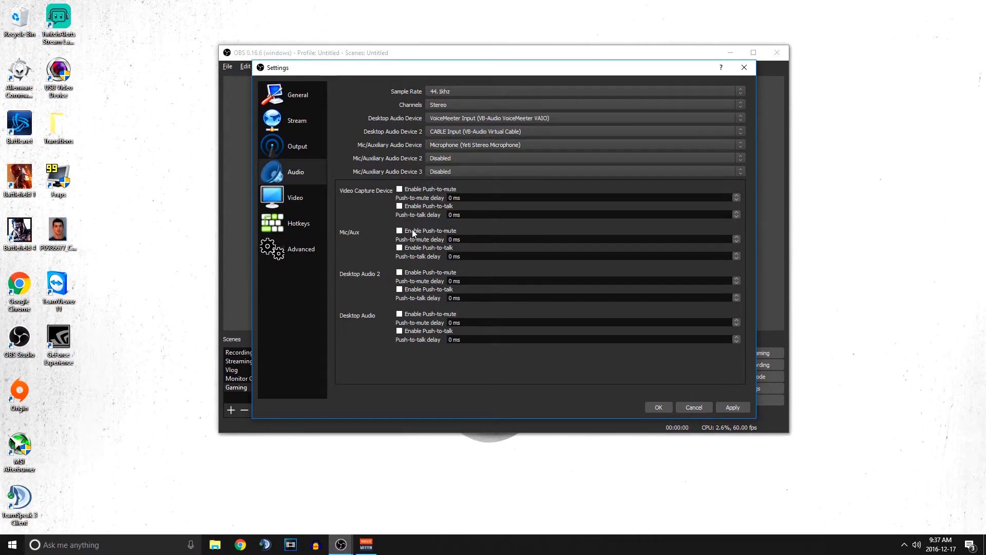
click(733, 407)
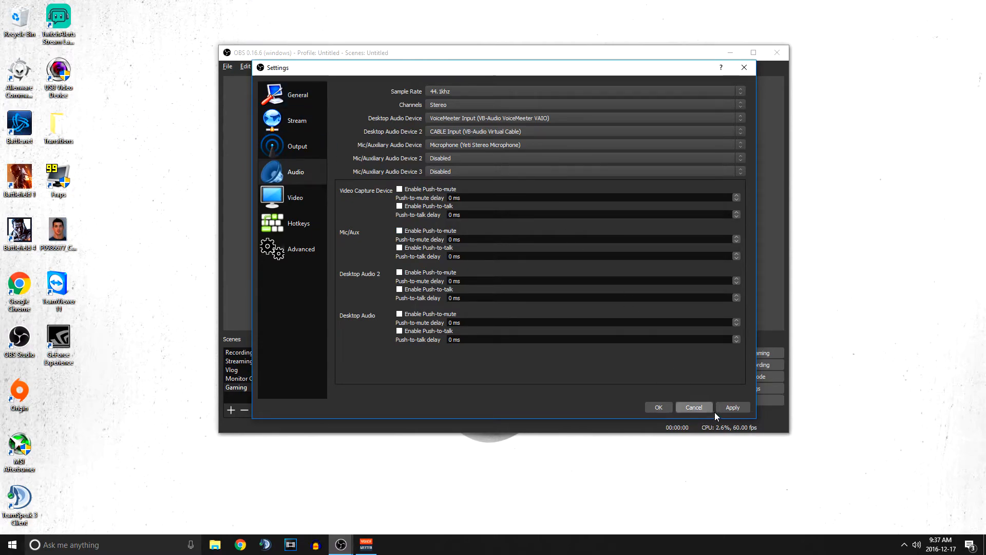
click(657, 408)
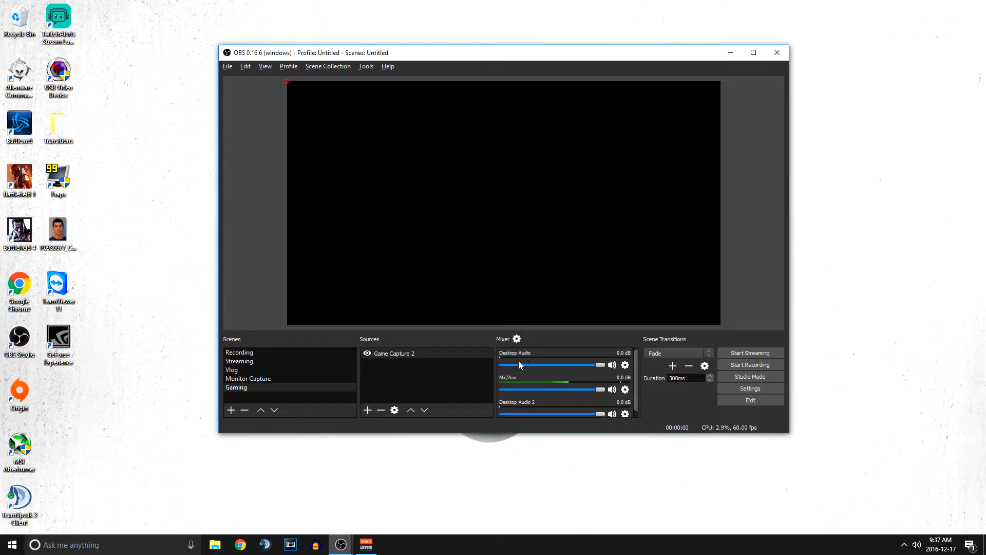
- Open the mixer's advanced audio properties and try enabling additional recording tracks for Mic/Aux, Desktop Audio 2 and Desktop Audio
scroll(525, 360, down, 1)
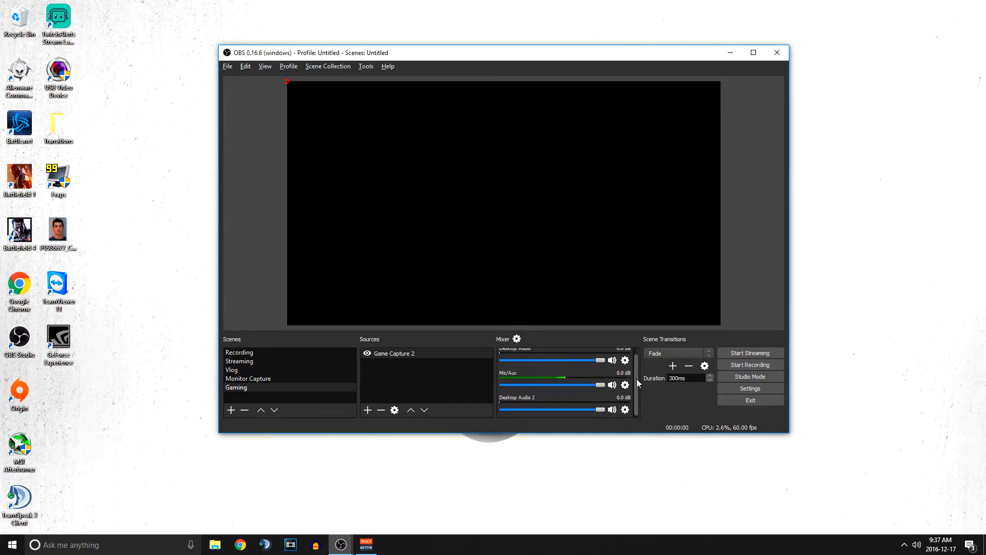
scroll(595, 374, up, 1)
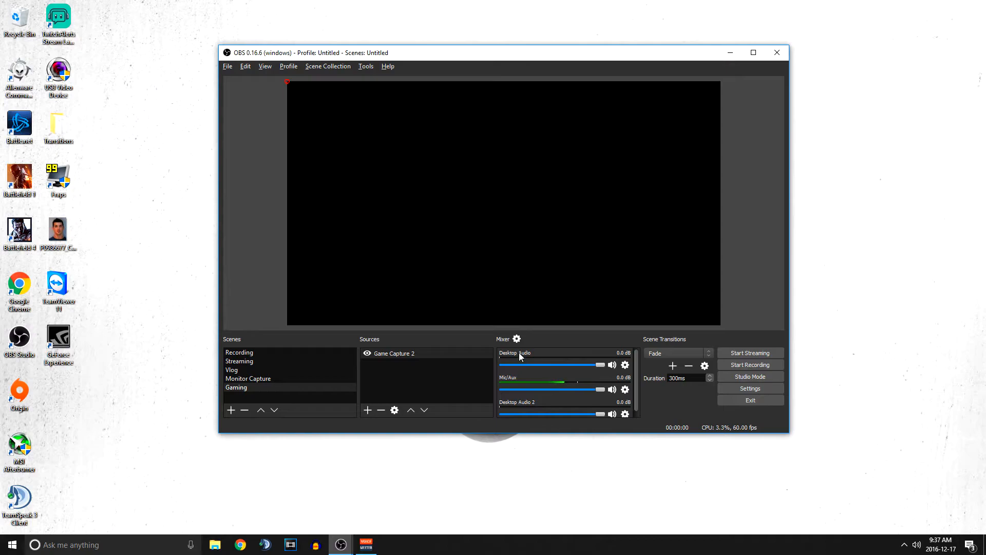
click(517, 338)
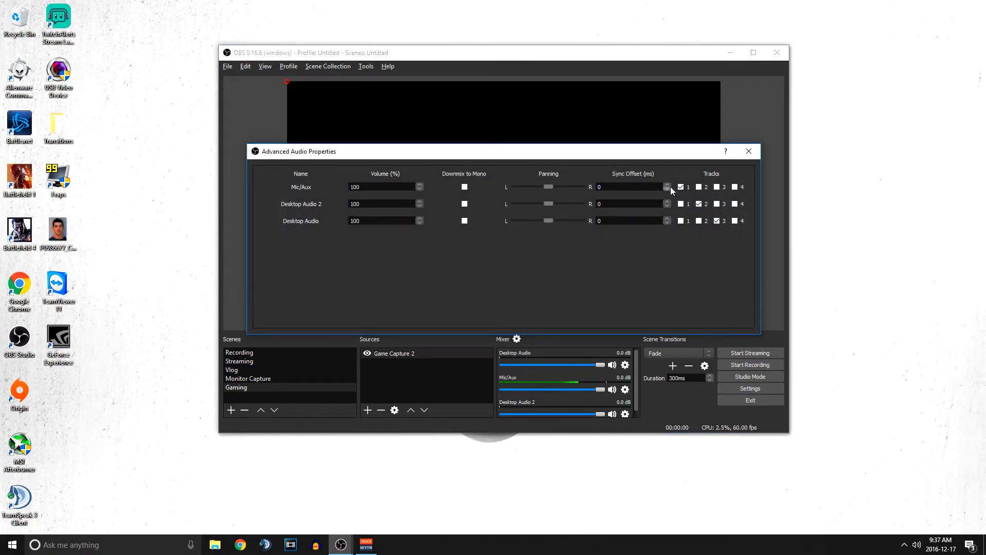
click(699, 187)
click(717, 187)
click(735, 187)
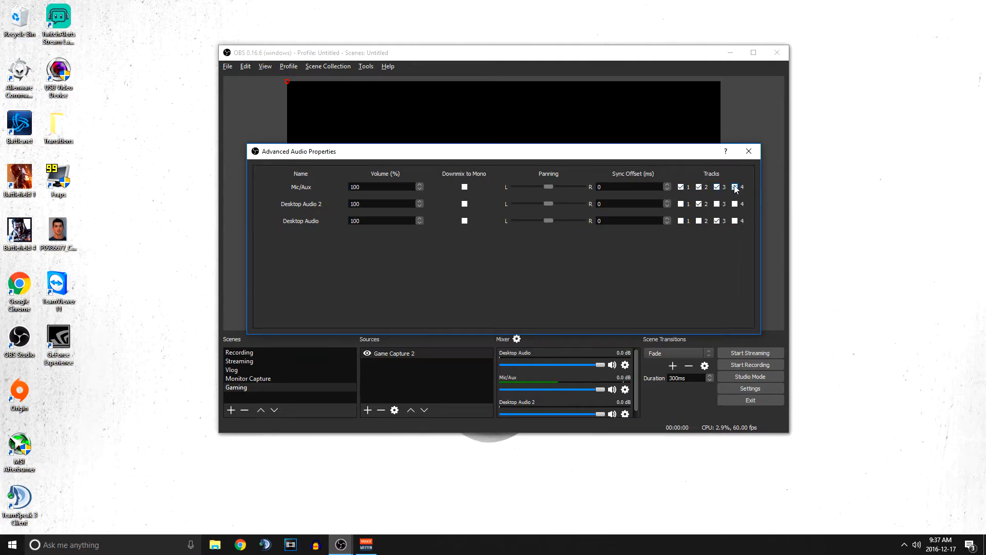
click(680, 204)
click(735, 204)
click(680, 221)
click(699, 221)
click(736, 221)
- Assign Mic/Aux only to track 1, Desktop Audio 2 only to track 2 and Desktop Audio only to track 3, and close the audio properties
click(699, 187)
click(681, 204)
click(680, 221)
click(717, 187)
click(717, 204)
click(699, 221)
click(735, 187)
click(735, 203)
click(735, 221)
click(699, 204)
click(749, 151)
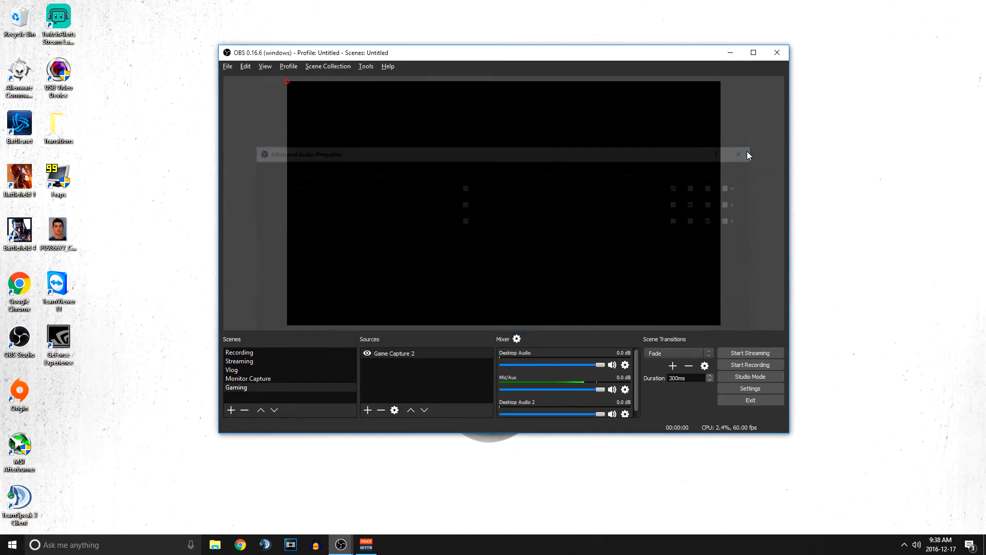
click(288, 546)
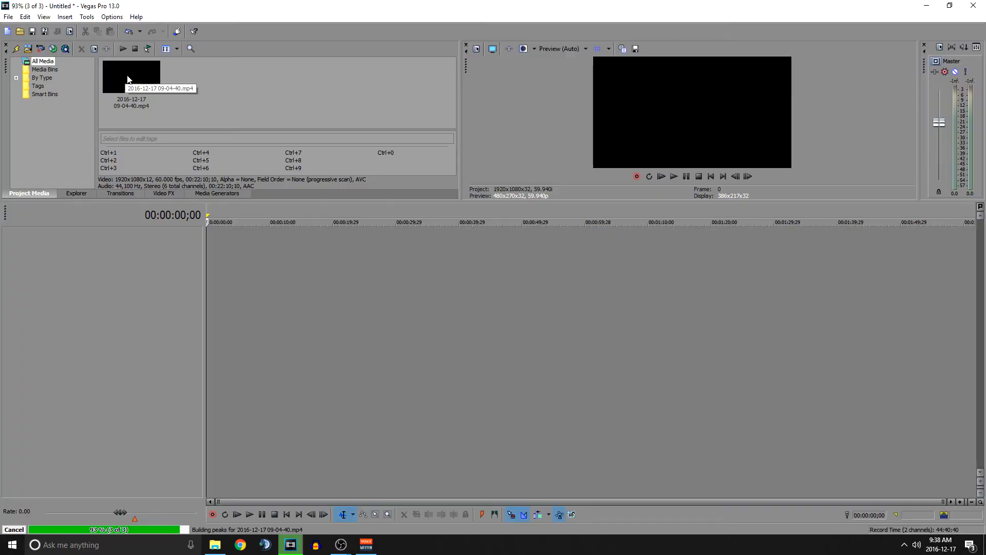
drag(128, 76, 236, 272)
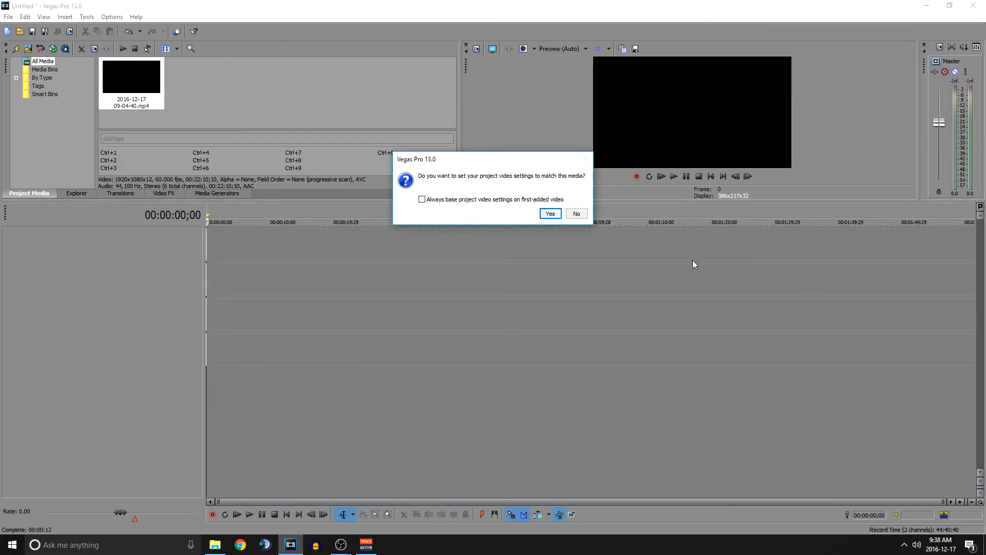
click(550, 213)
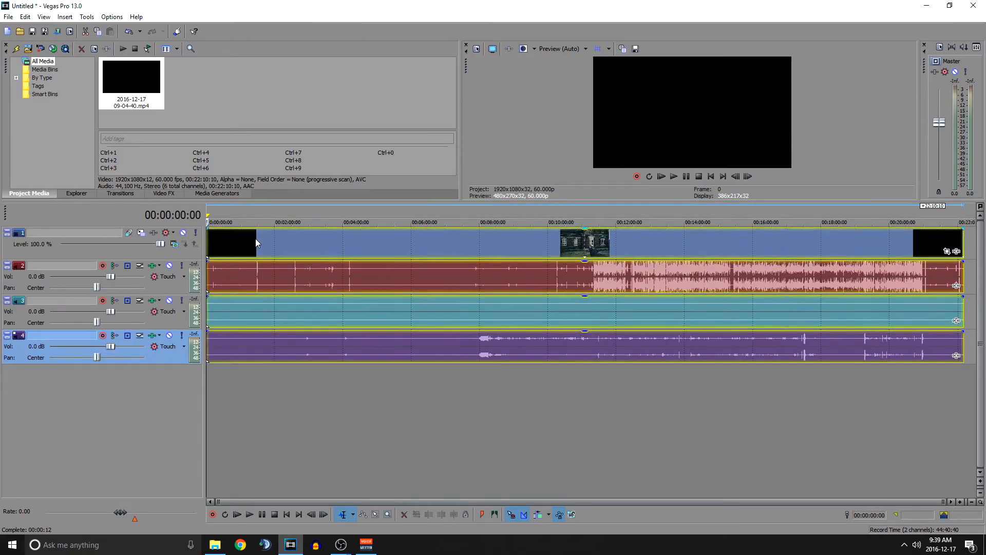
- Inspect the recording's video track and separate audio tracks on the timeline, minimize Vegas Pro and close the file browser
click(397, 243)
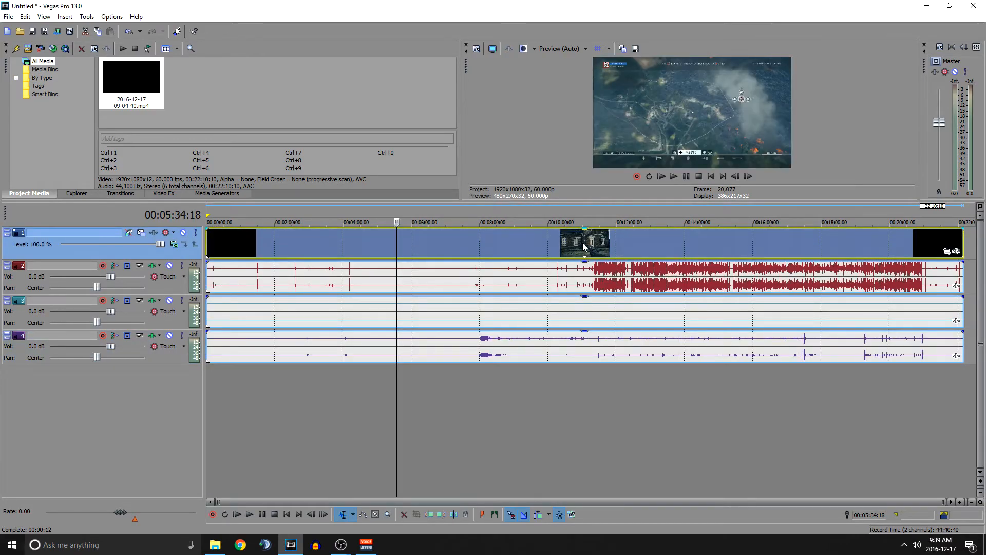
click(493, 281)
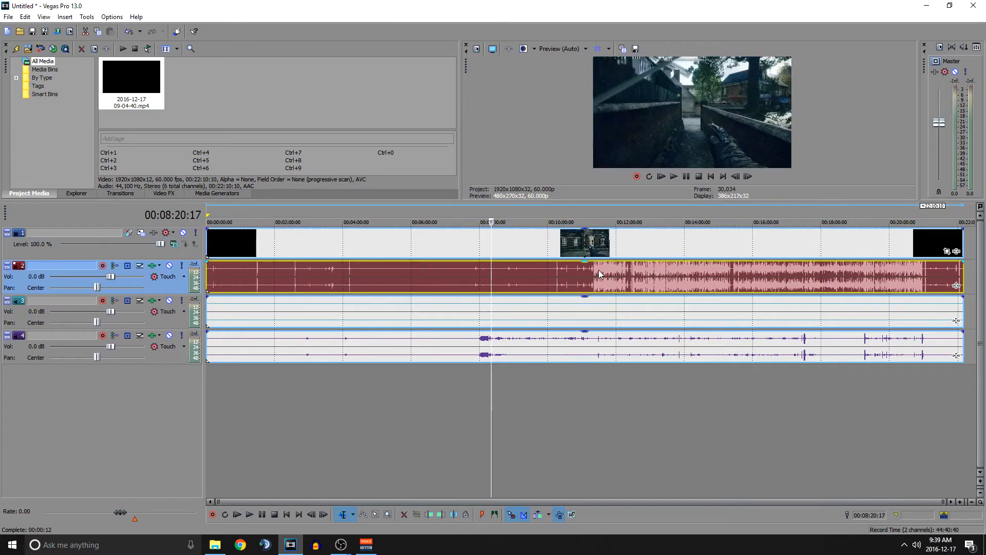
click(570, 312)
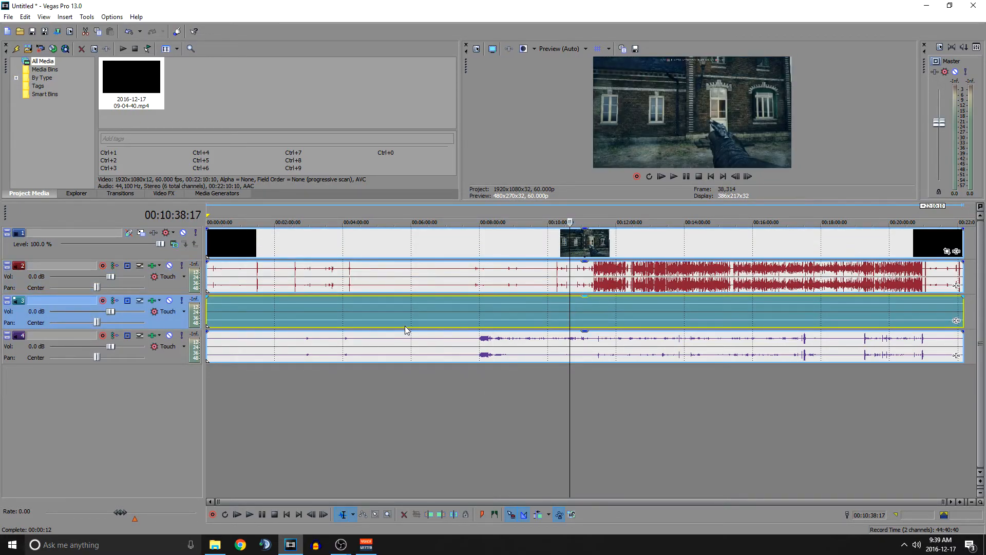
click(543, 345)
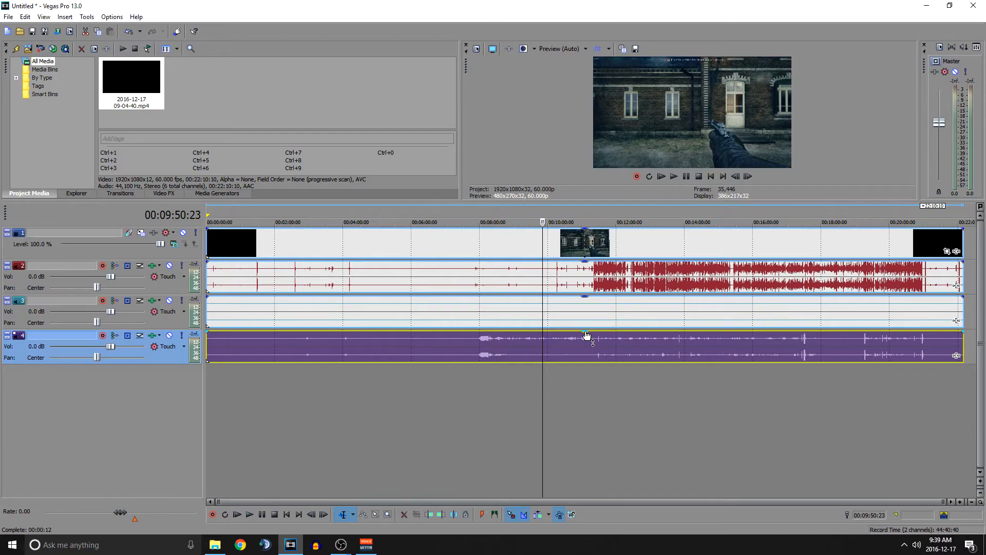
drag(587, 333, 580, 312)
click(934, 6)
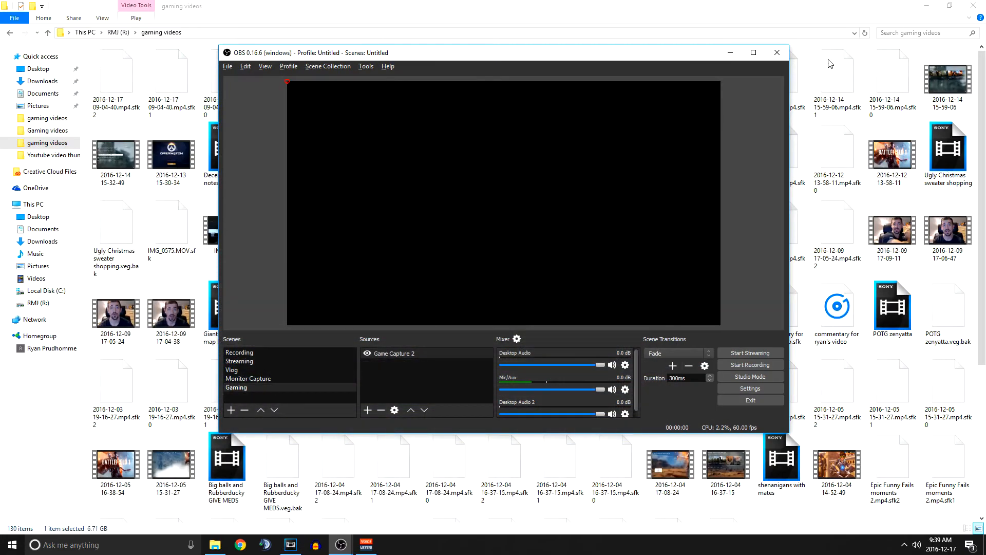
click(973, 6)
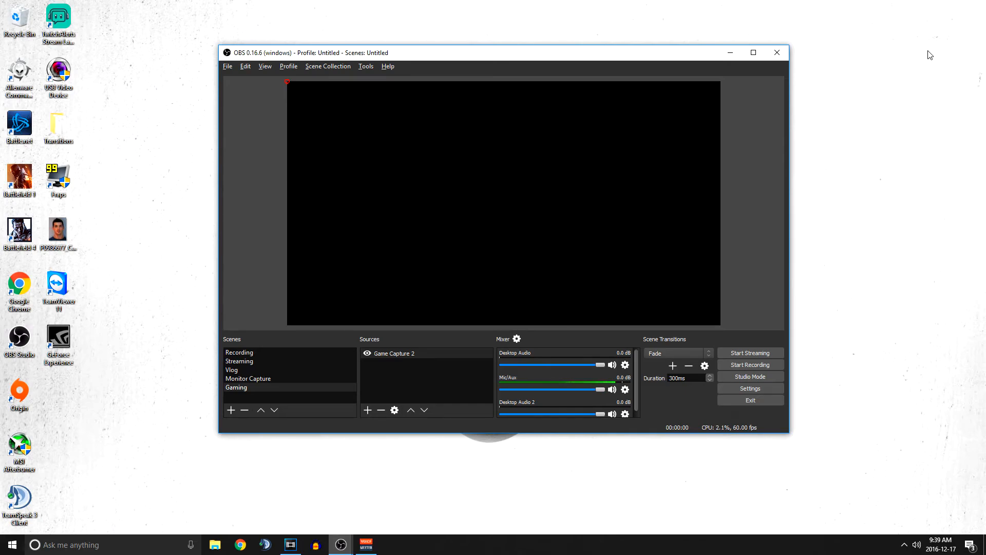
click(240, 388)
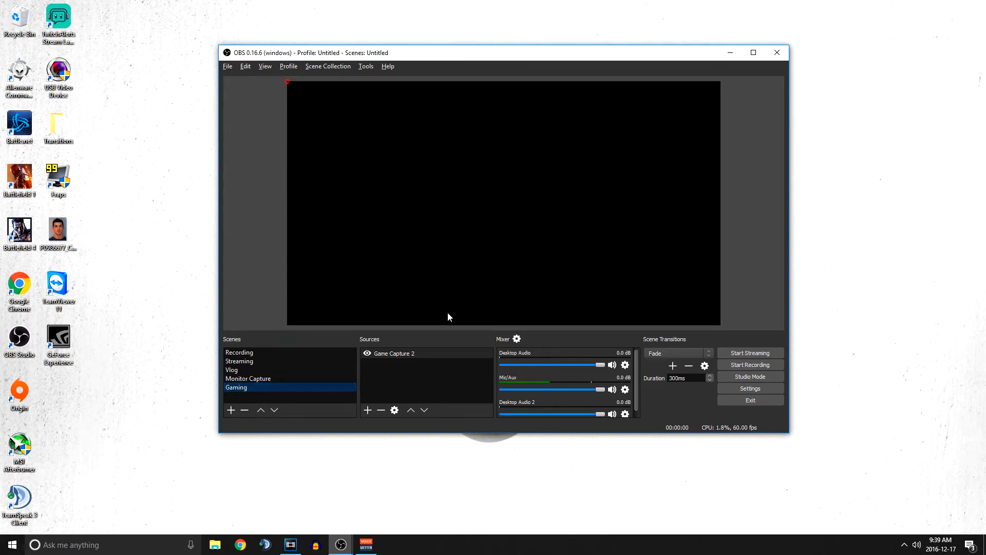
right_click(397, 163)
click(301, 105)
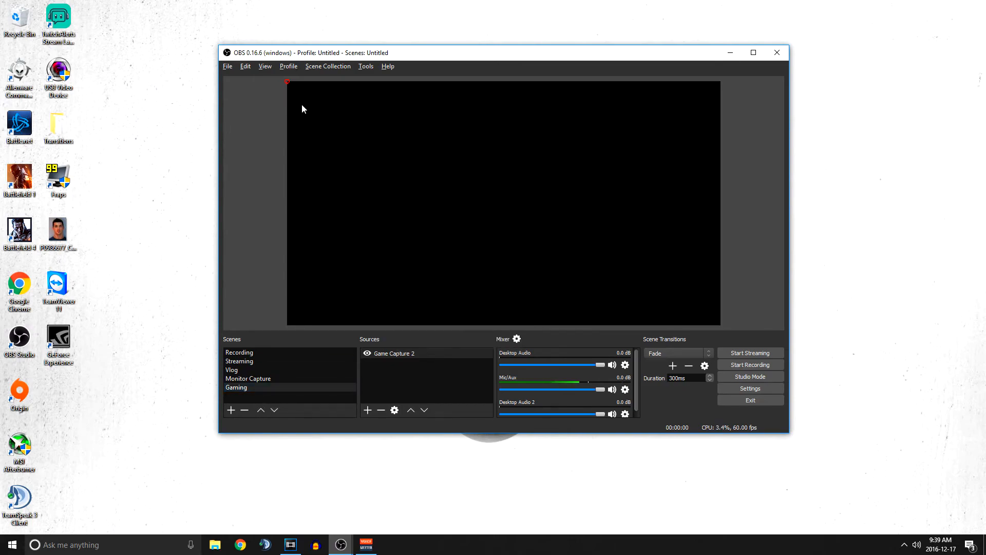
right_click(396, 169)
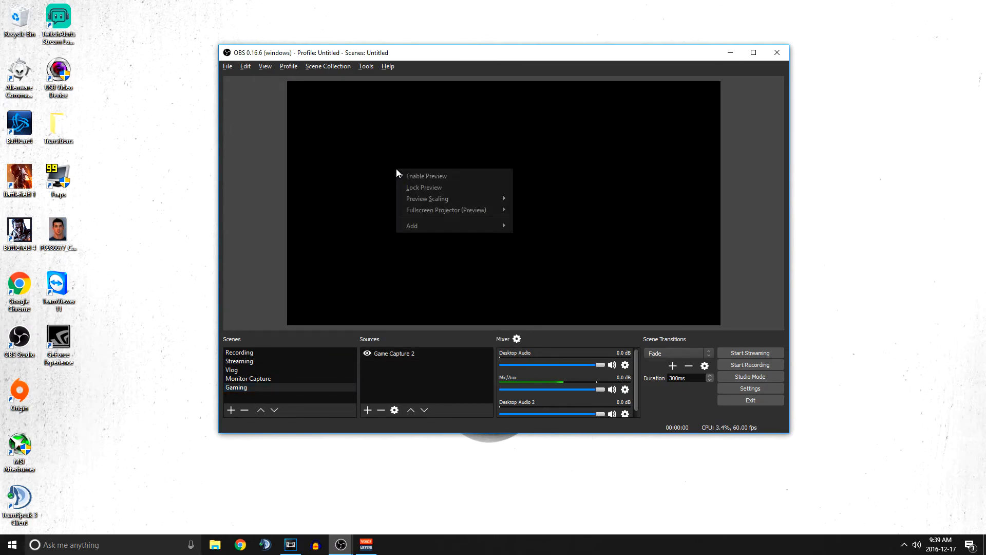
click(371, 208)
right_click(378, 202)
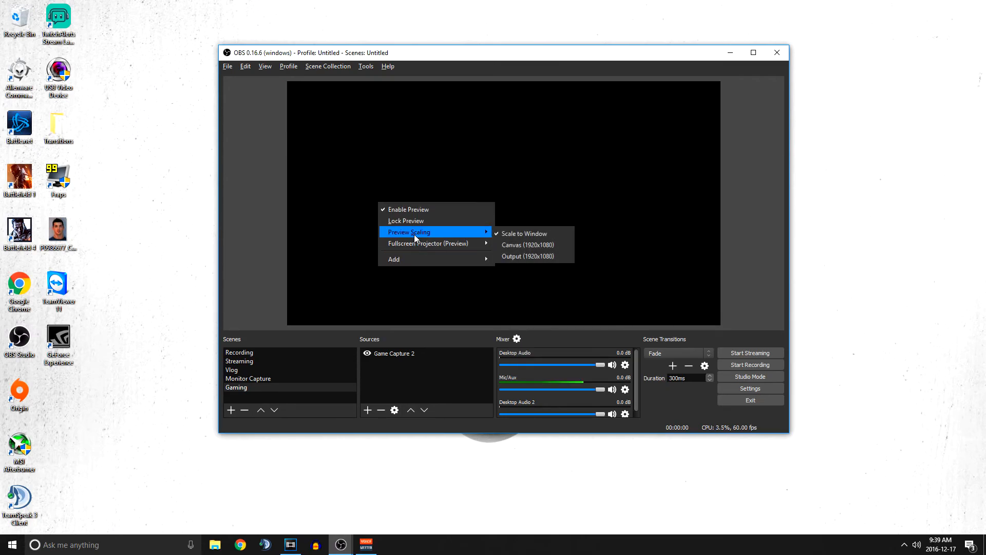
- Fit the Game Capture 2 source to the screen with its transform options
click(406, 352)
right_click(405, 353)
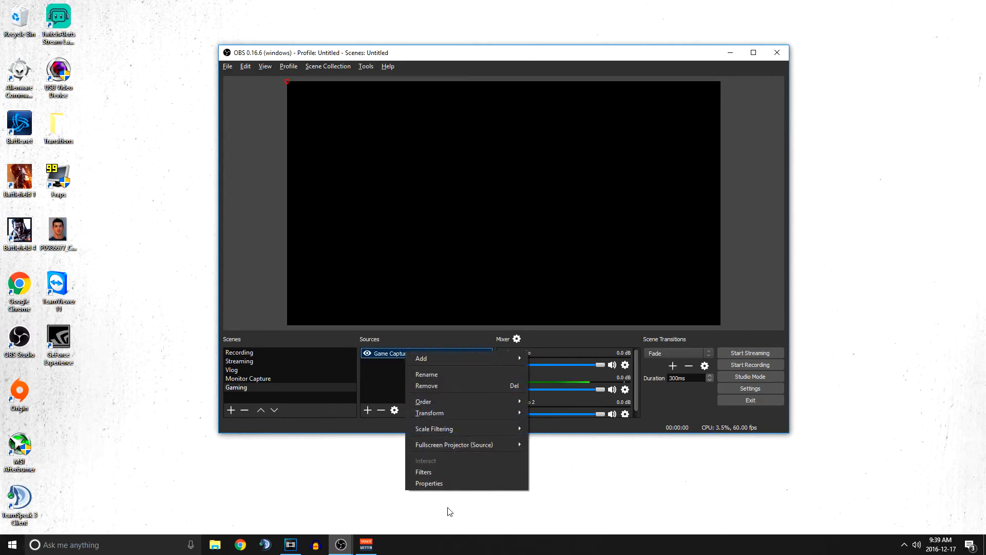
mouse_move(459, 432)
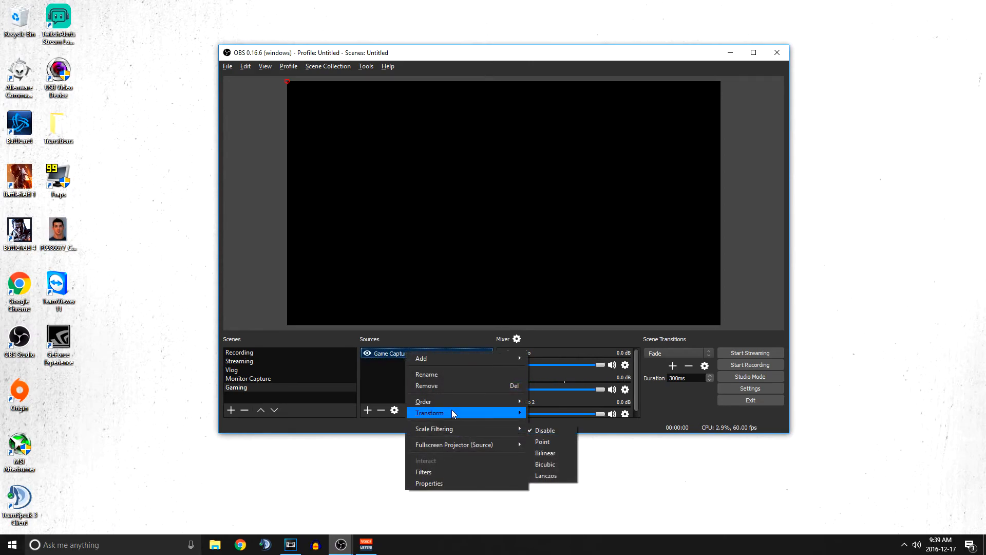
mouse_move(451, 414)
click(570, 507)
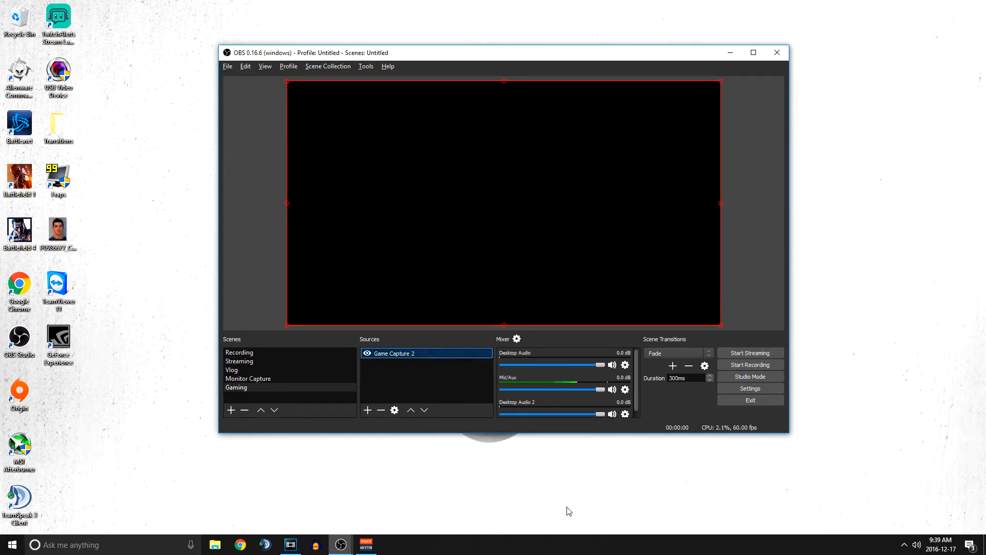
- Shrink the Game Capture 2 source into the upper-left corner of the canvas, fit it to the screen again and deselect it
drag(721, 324, 308, 99)
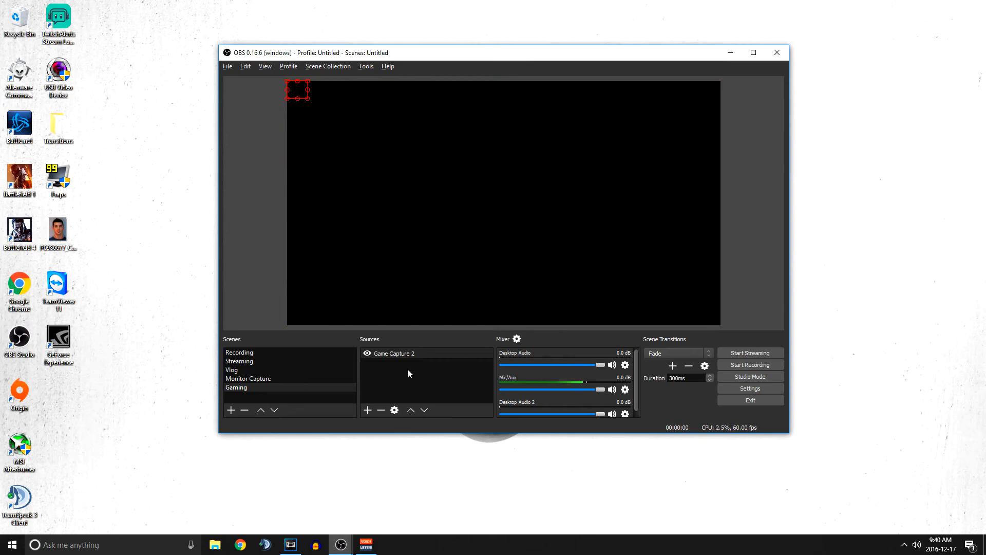
right_click(293, 94)
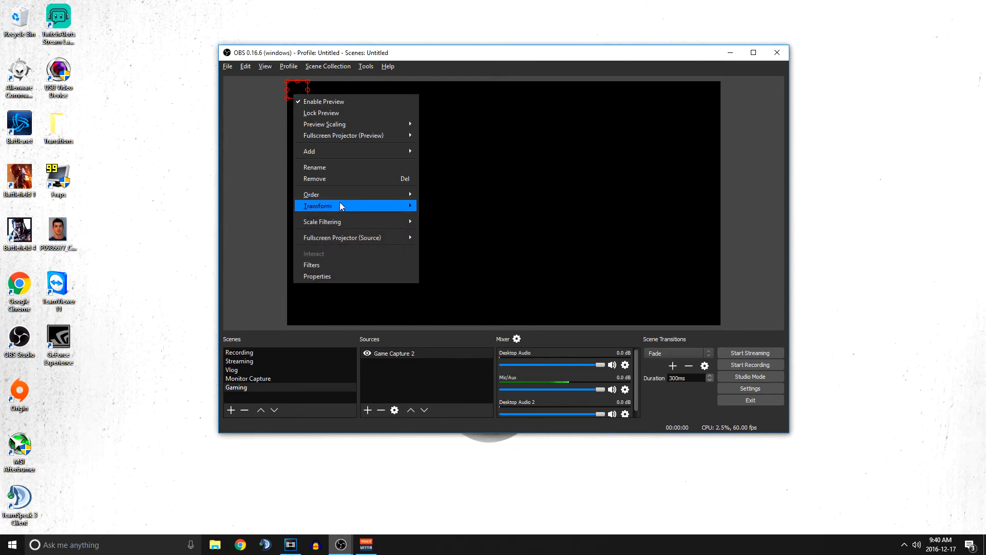
mouse_move(358, 212)
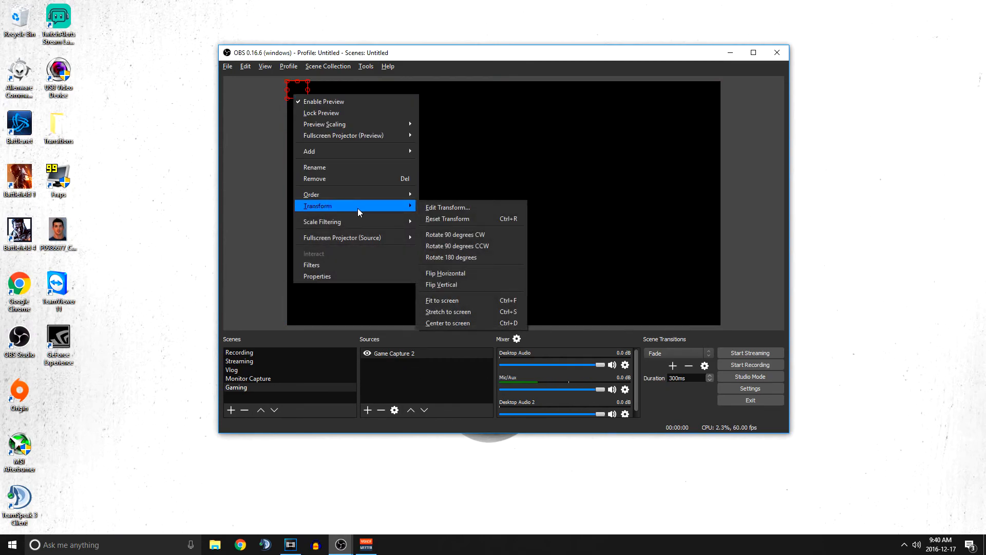
click(454, 301)
click(751, 232)
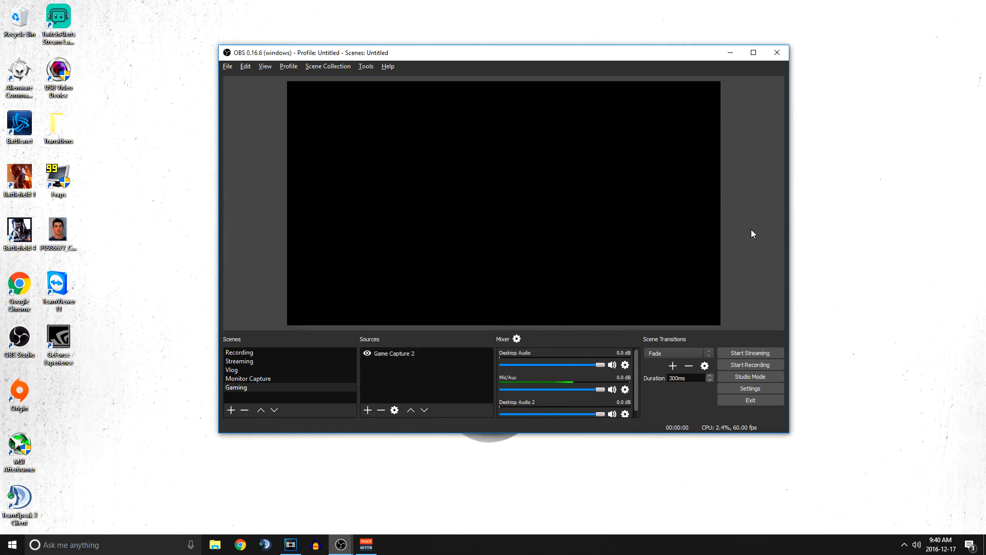